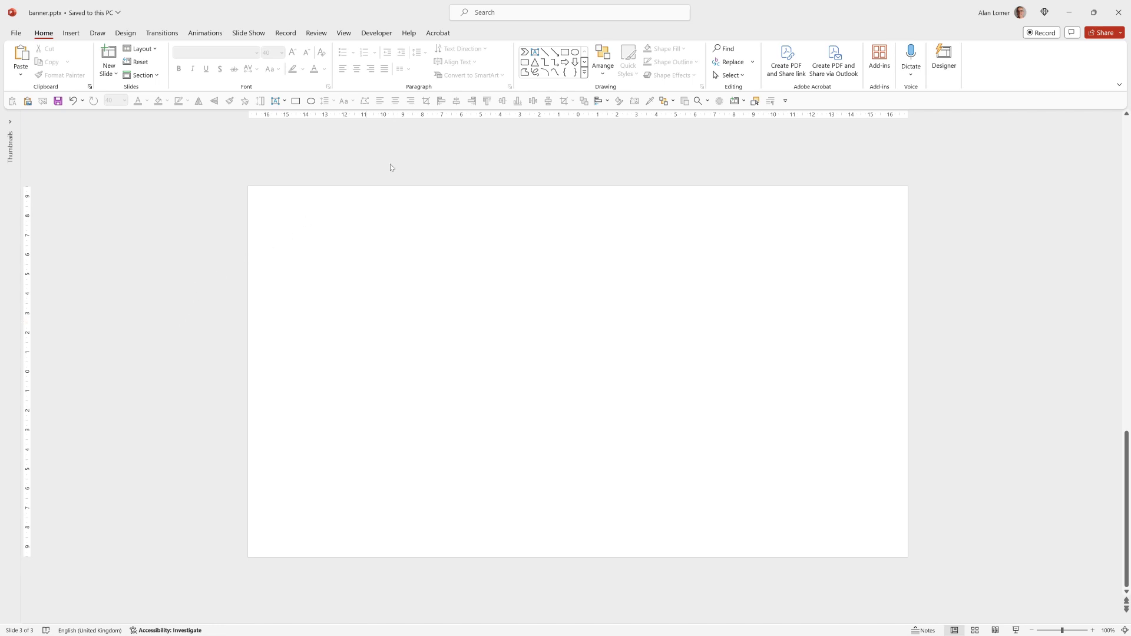
Step: Draw a wide rectangle in the upper slide, fill it dark red and remove its outline
{"action": "left_click", "coordinate": [565, 54]}
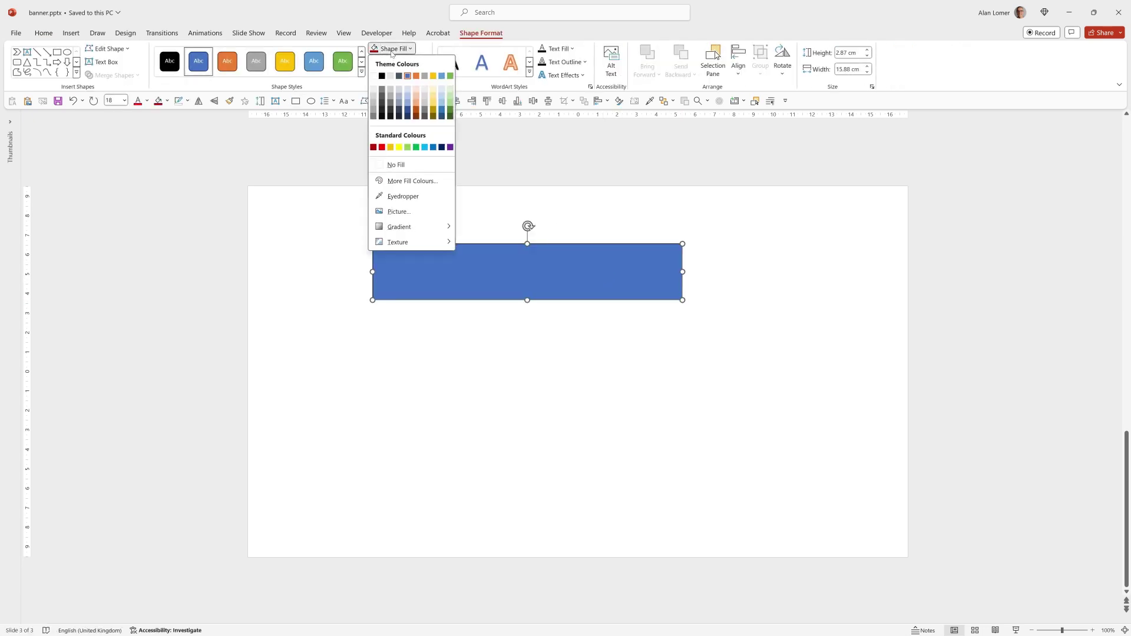
{"action": "left_click", "coordinate": [372, 148]}
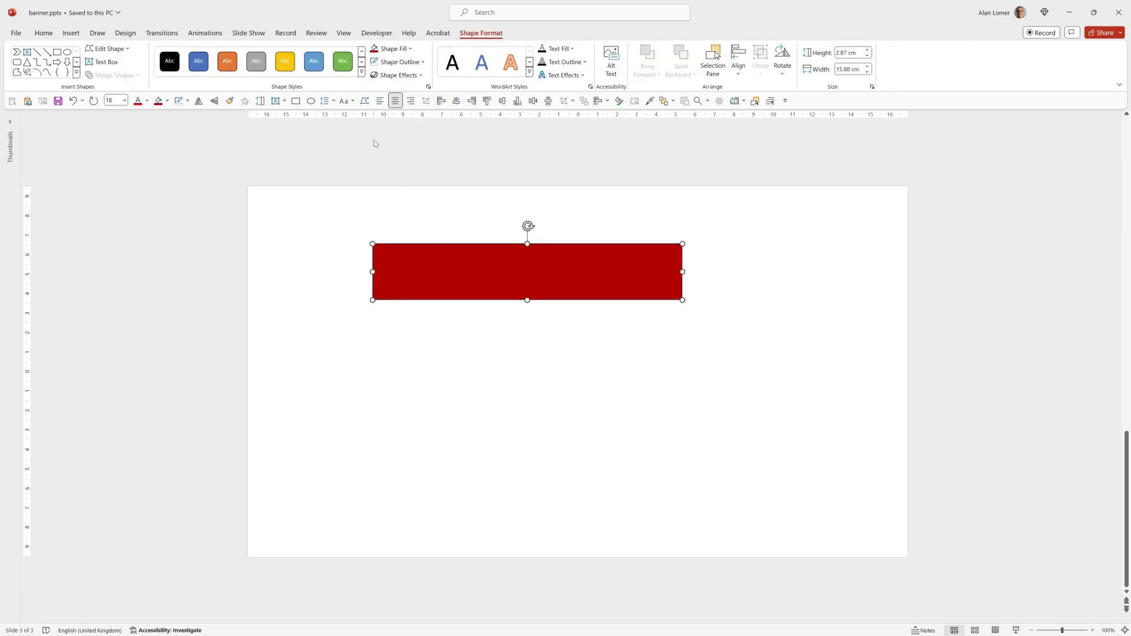
{"action": "left_click", "coordinate": [399, 62]}
{"action": "left_click", "coordinate": [400, 179]}
Step: Set the font to Figtree ExtraBold at 40 pt and type CELEBRATE into the rectangle
{"action": "left_click", "coordinate": [43, 34]}
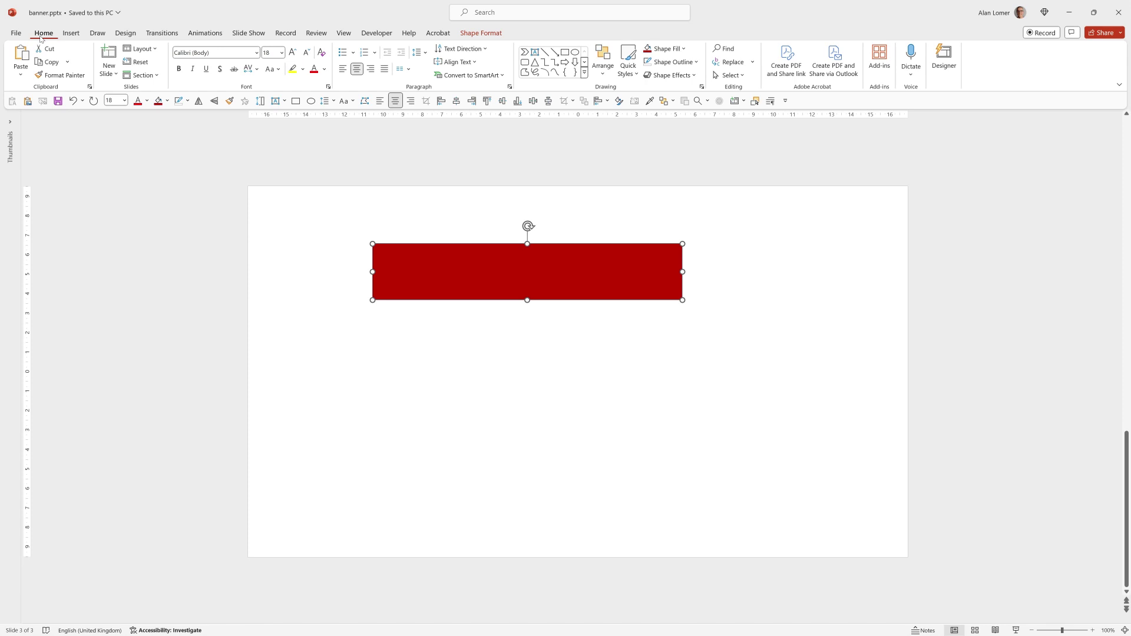
{"action": "left_click", "coordinate": [205, 53]}
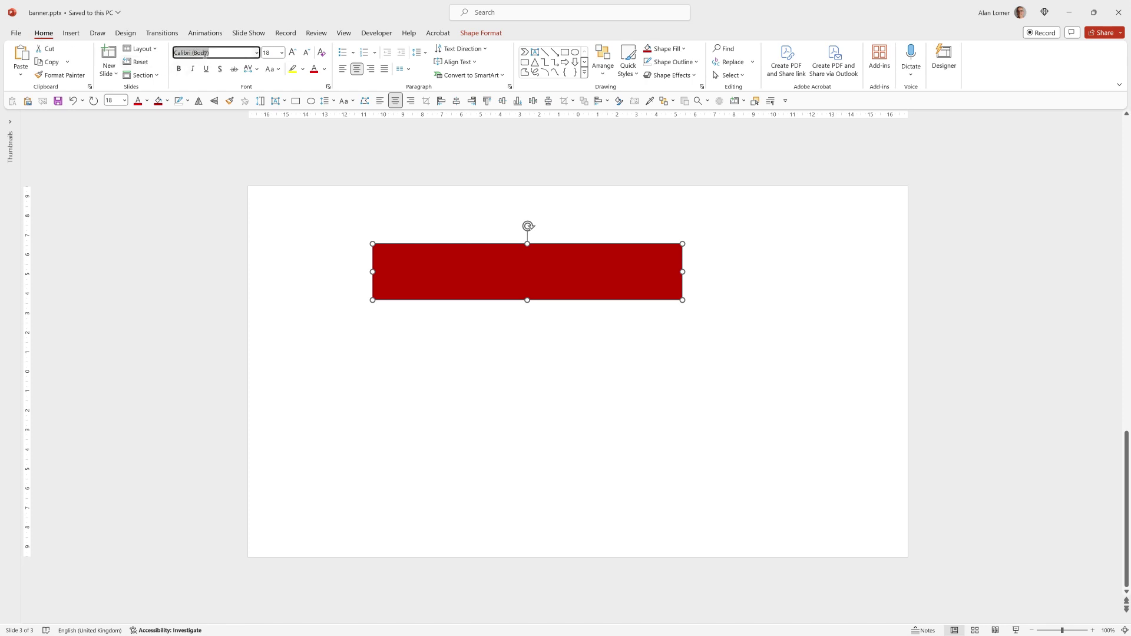
{"action": "type", "text": "Figtree ExtraBold"}
{"action": "key", "text": "Return"}
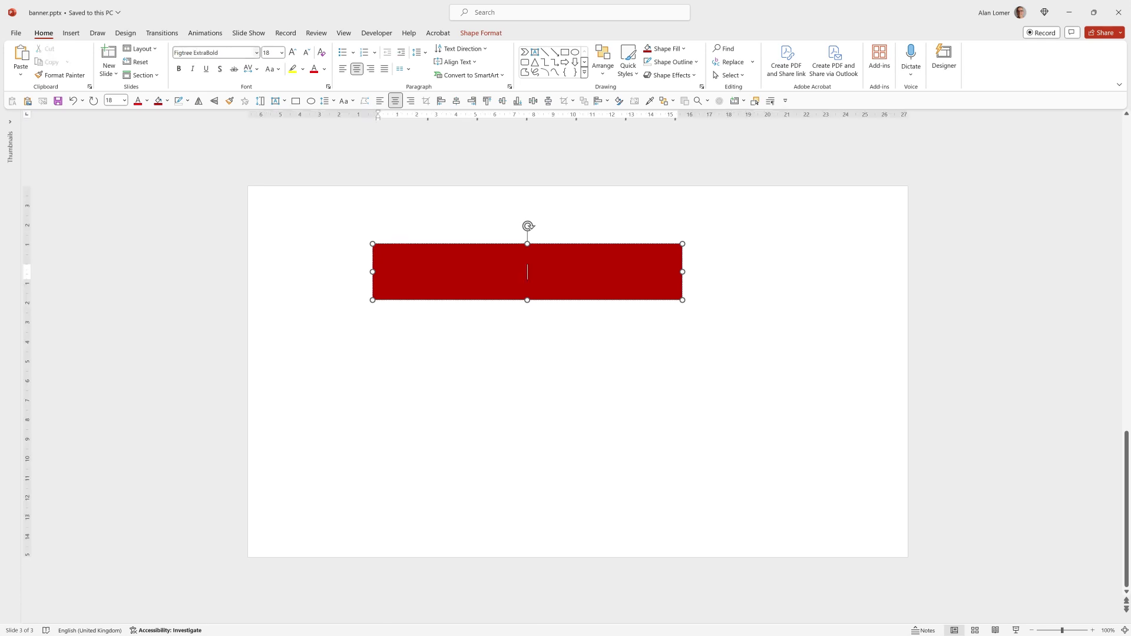
{"action": "left_click", "coordinate": [266, 52]}
{"action": "type", "text": "40"}
{"action": "key", "text": "Return"}
{"action": "type", "text": "CELE"}
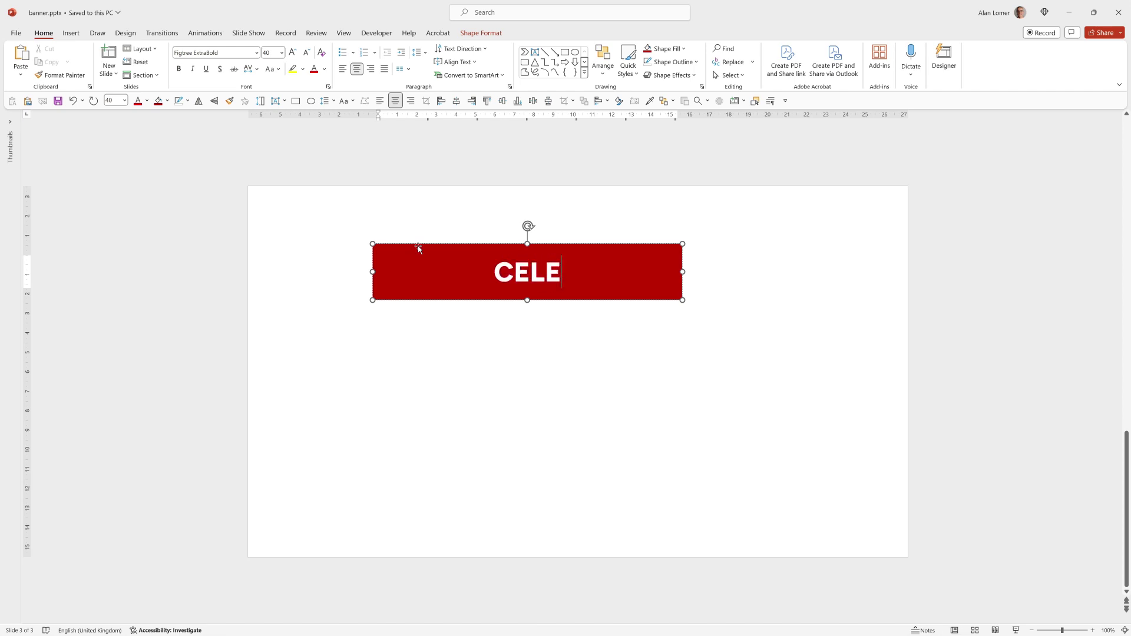
{"action": "type", "text": "BRAT"}
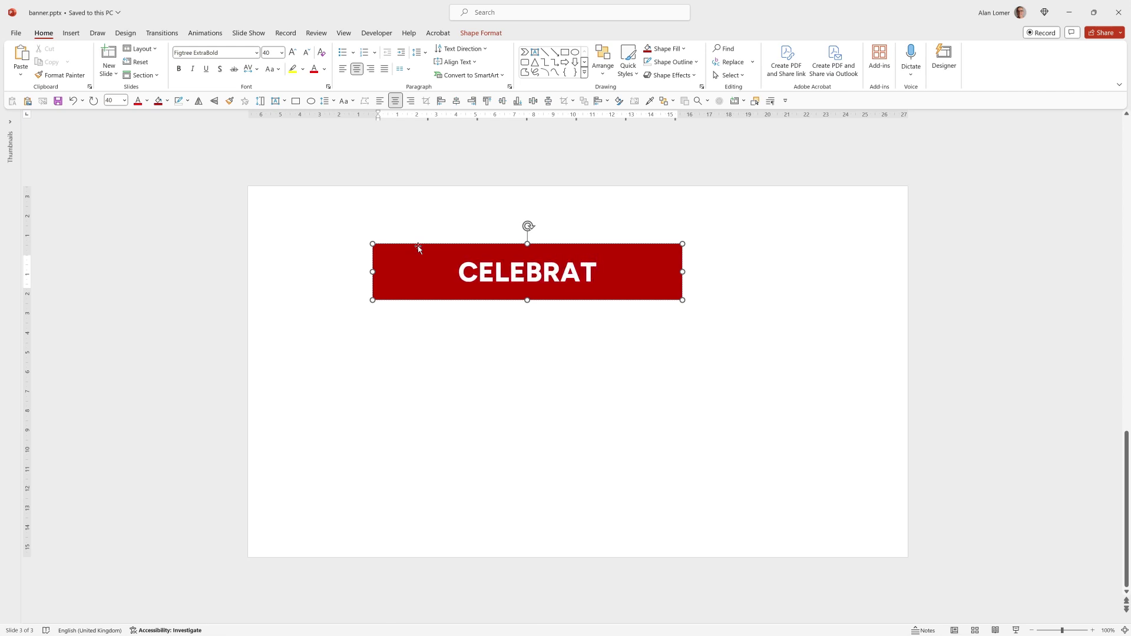
{"action": "type", "text": "E"}
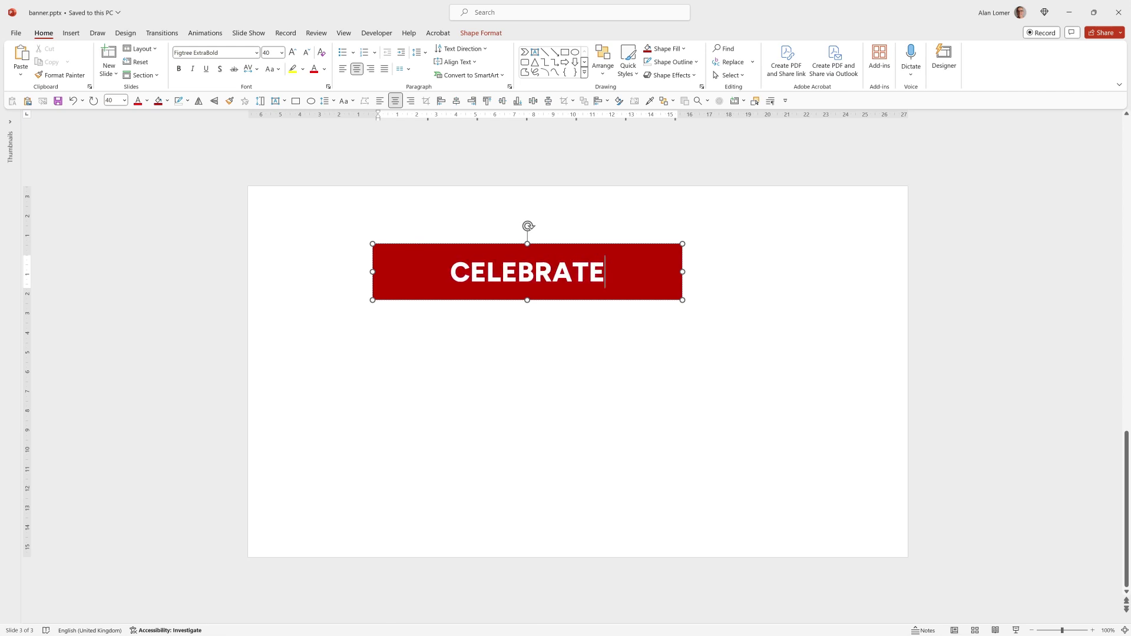
Step: In Format Shape's Size & Properties, rotate the banner to 350°
{"action": "right_click", "coordinate": [418, 256]}
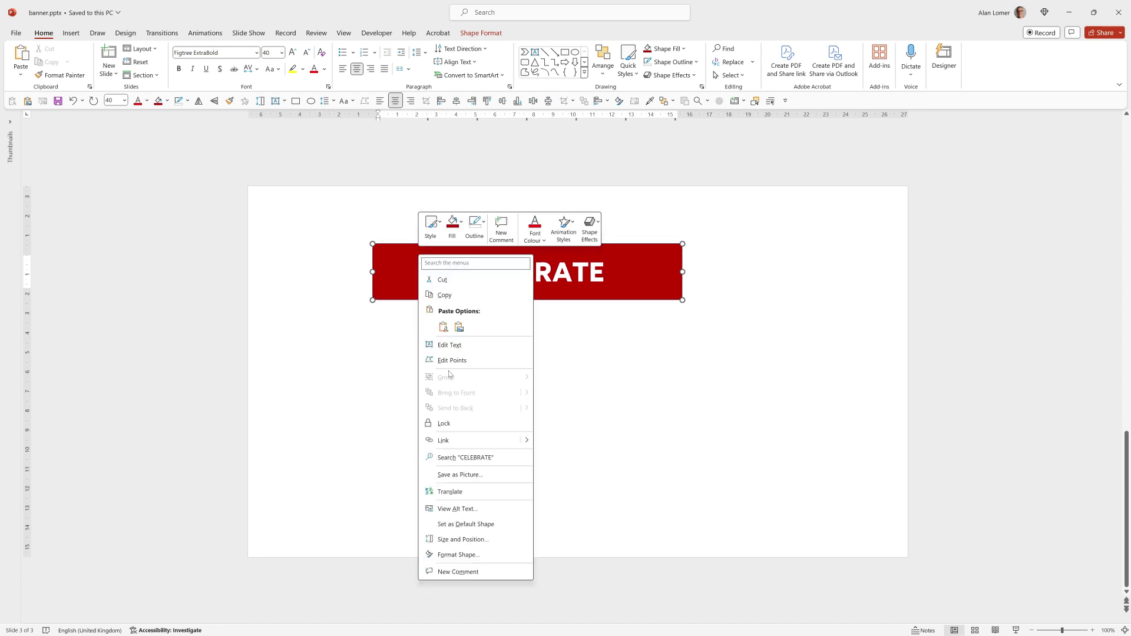
{"action": "left_click", "coordinate": [457, 555]}
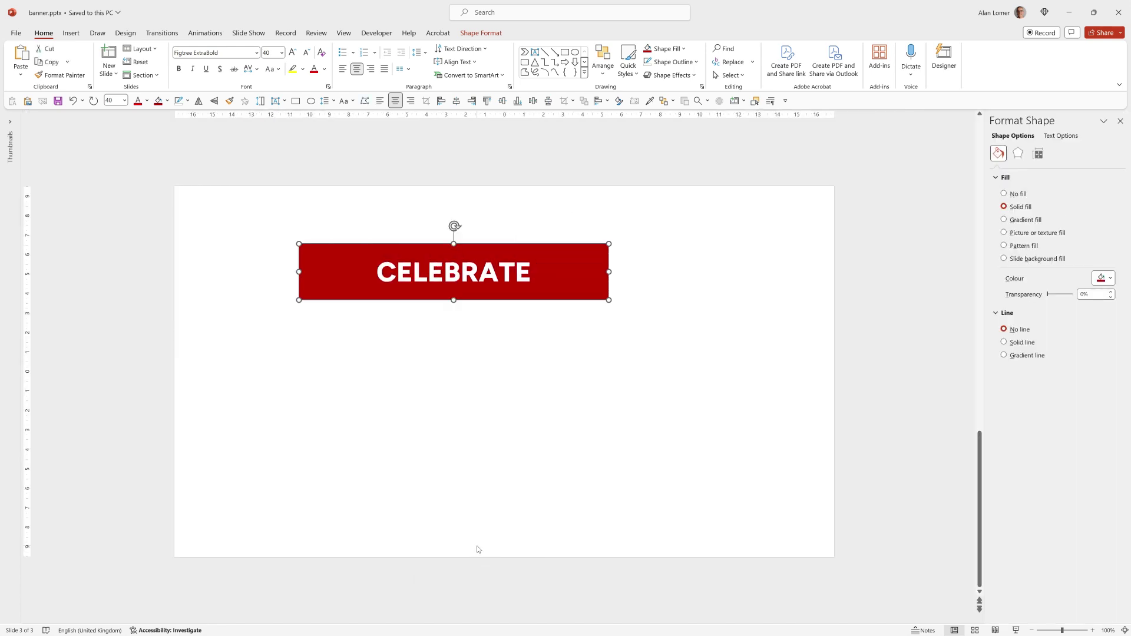
{"action": "left_click", "coordinate": [1032, 155]}
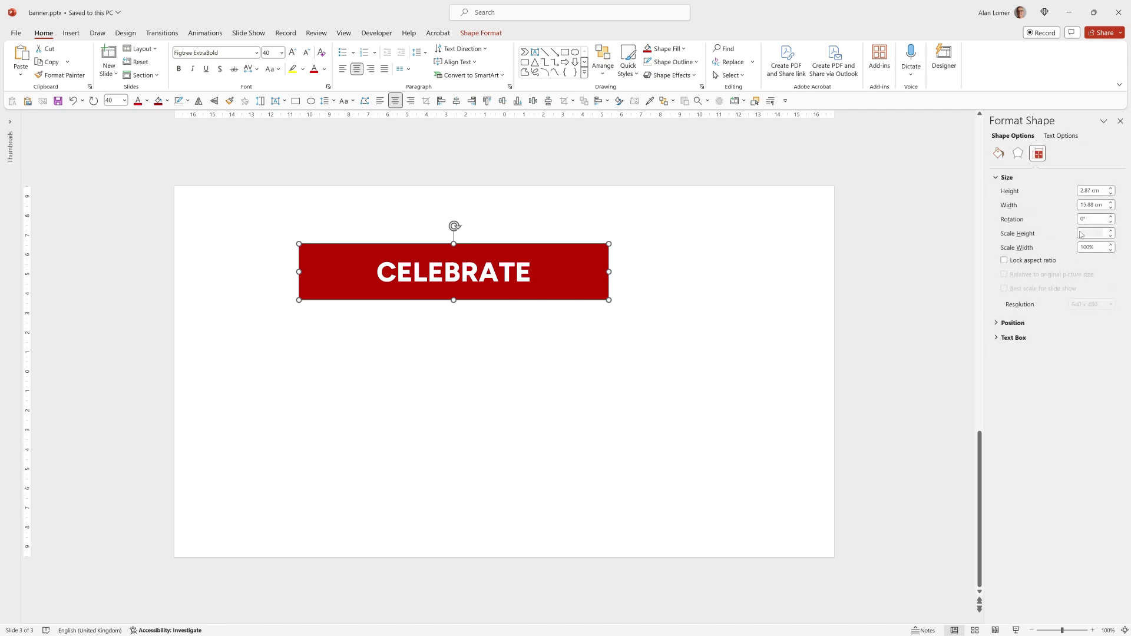
{"action": "left_click", "coordinate": [1091, 219]}
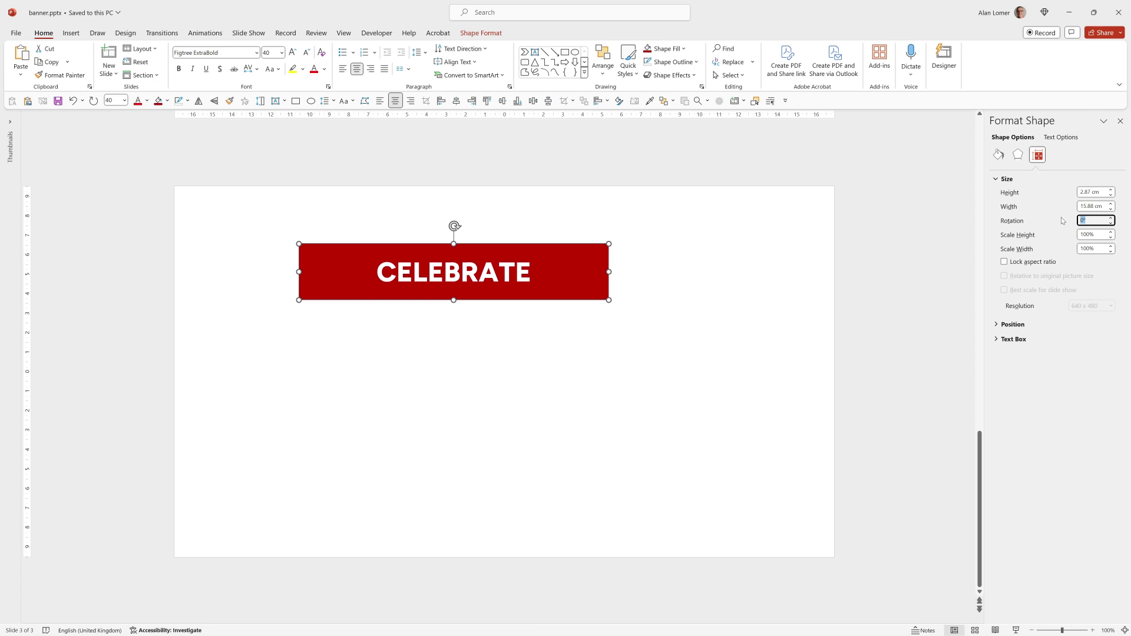
{"action": "type", "text": "350"}
{"action": "key", "text": "Return"}
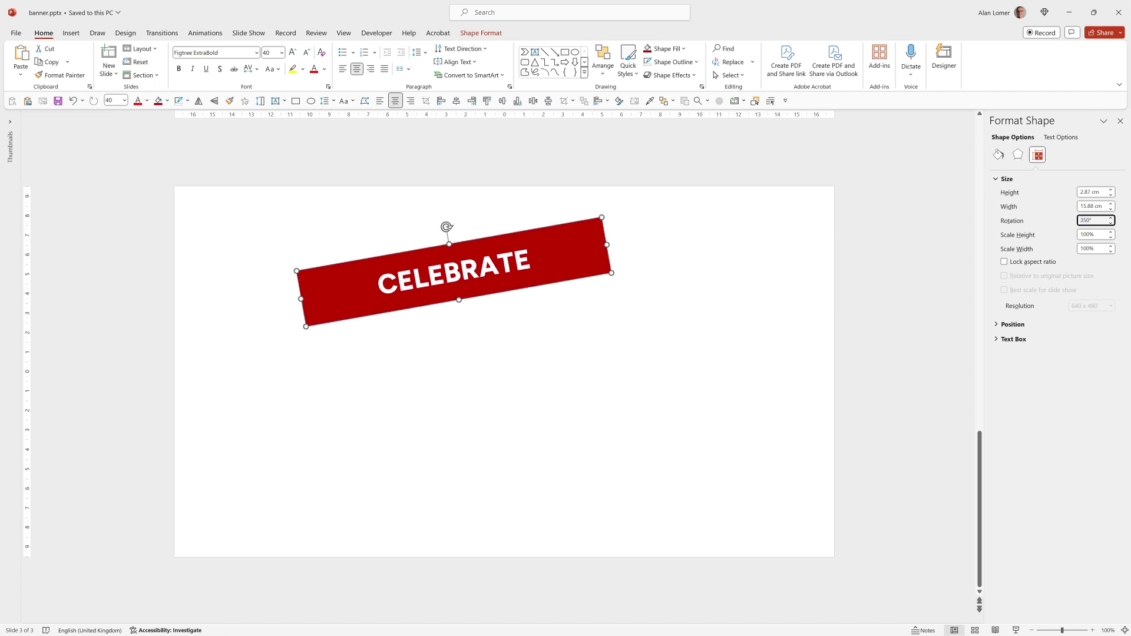
Step: Undo the 350° rotation and set the banner's rotation to -10° instead
{"action": "left_click", "coordinate": [813, 277]}
{"action": "key", "text": "ctrl+z"}
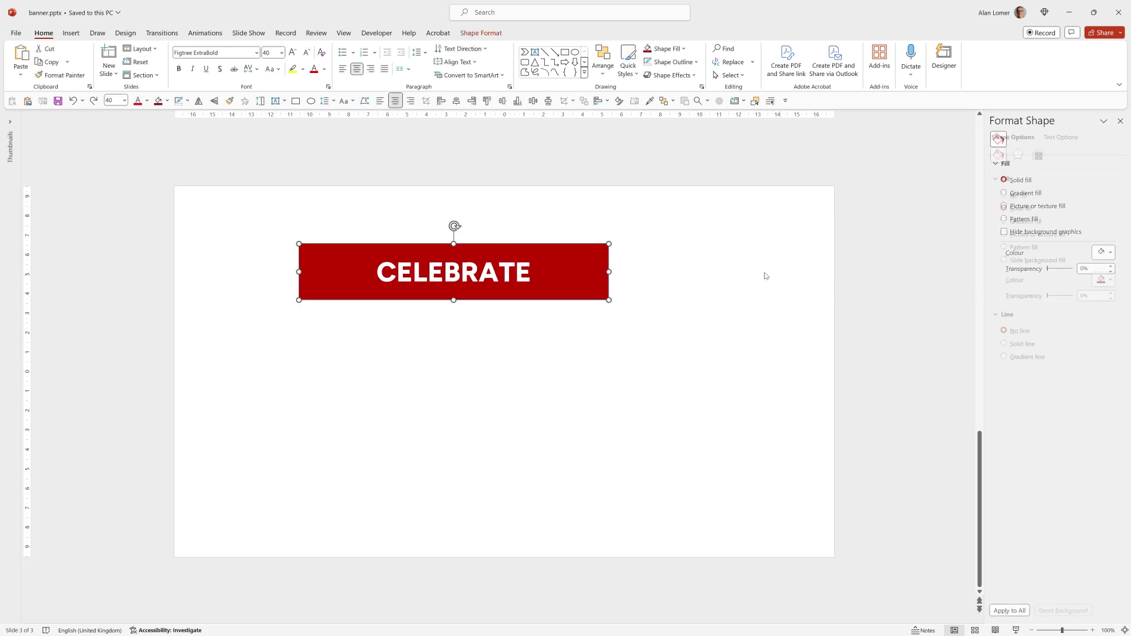
{"action": "left_click", "coordinate": [1037, 156]}
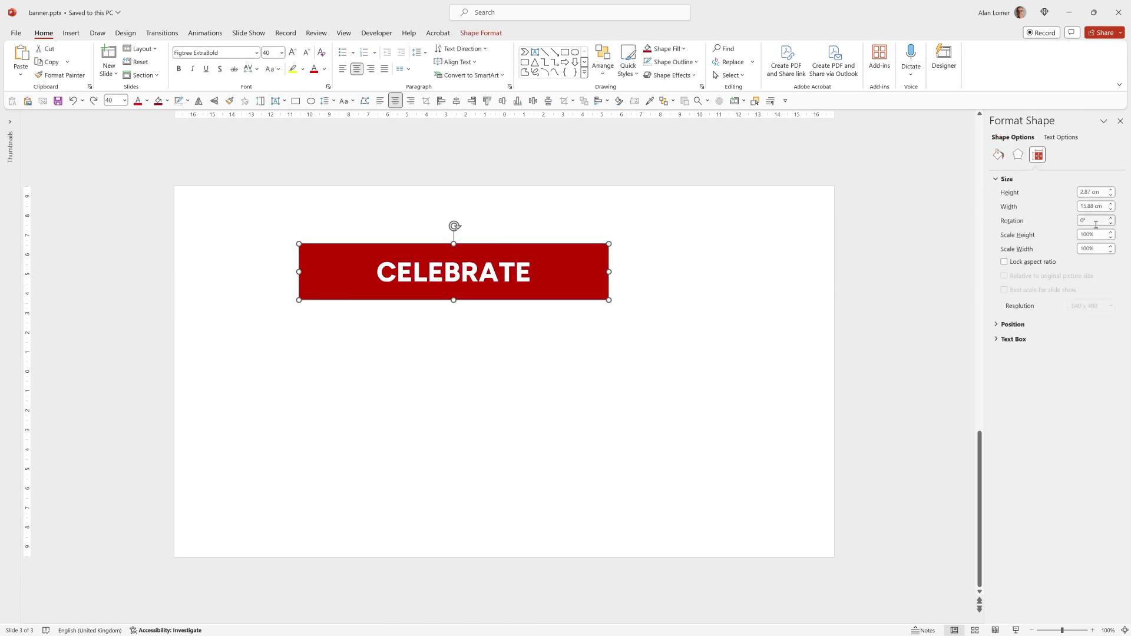
{"action": "type", "text": "-10"}
{"action": "key", "text": "Return"}
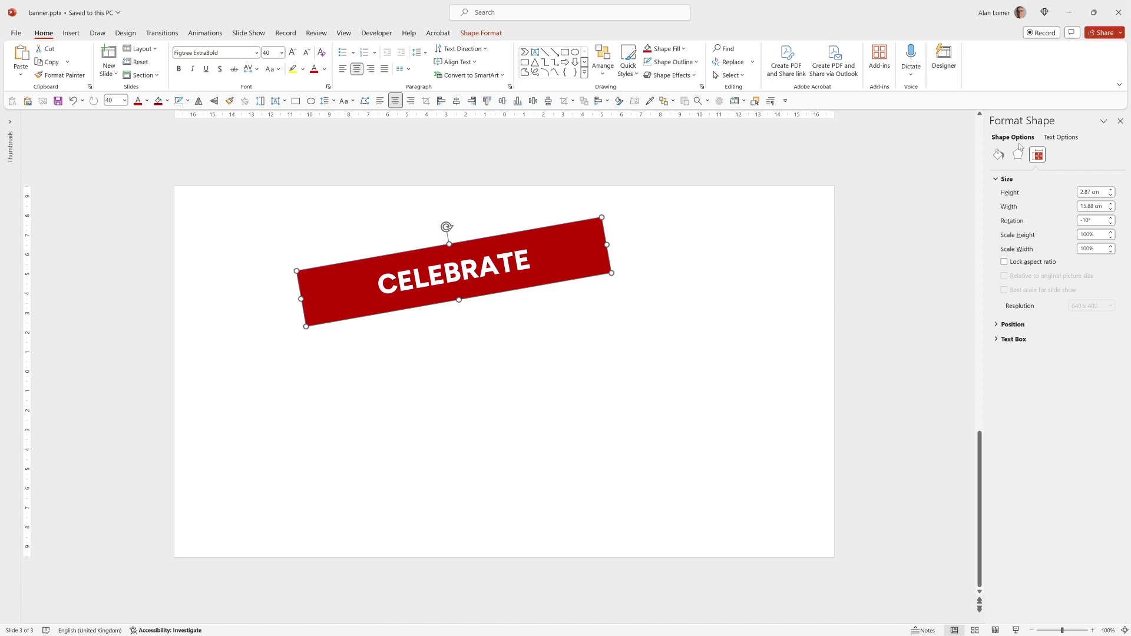
Step: Align the tilted banner to the horizontal centre of the slide
{"action": "left_click", "coordinate": [602, 70]}
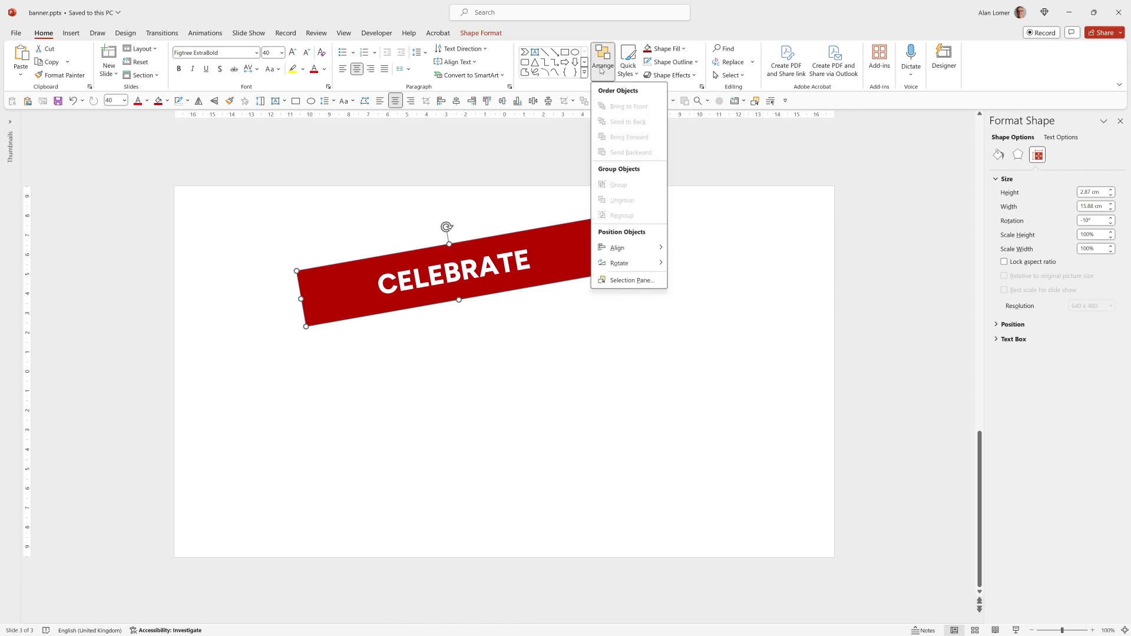
{"action": "mouse_move", "coordinate": [642, 247]}
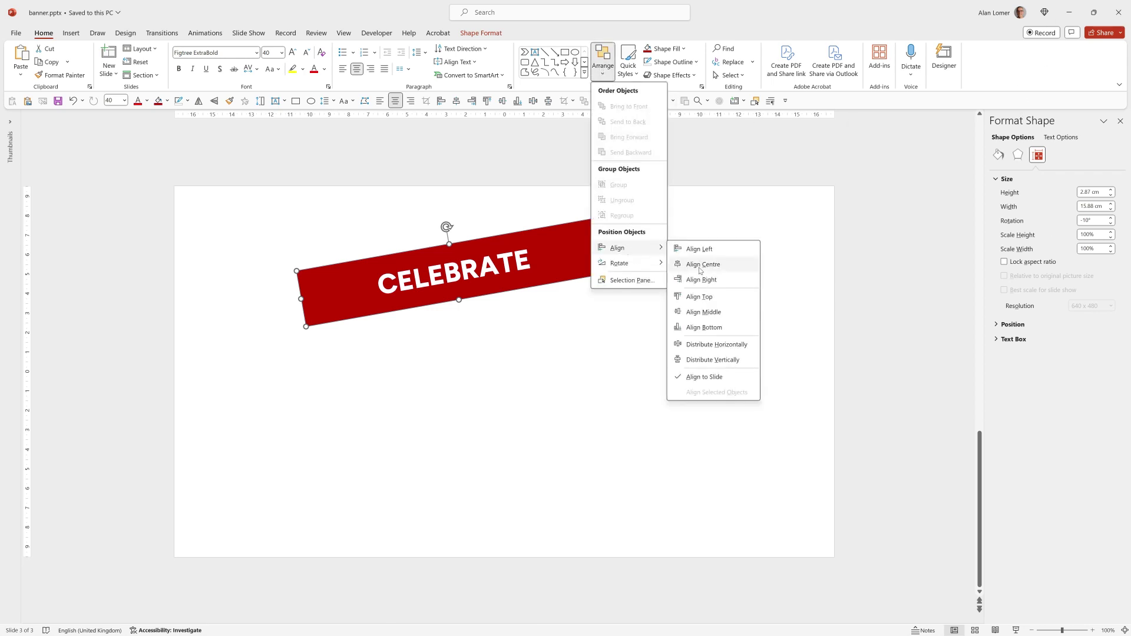
{"action": "left_click", "coordinate": [700, 264]}
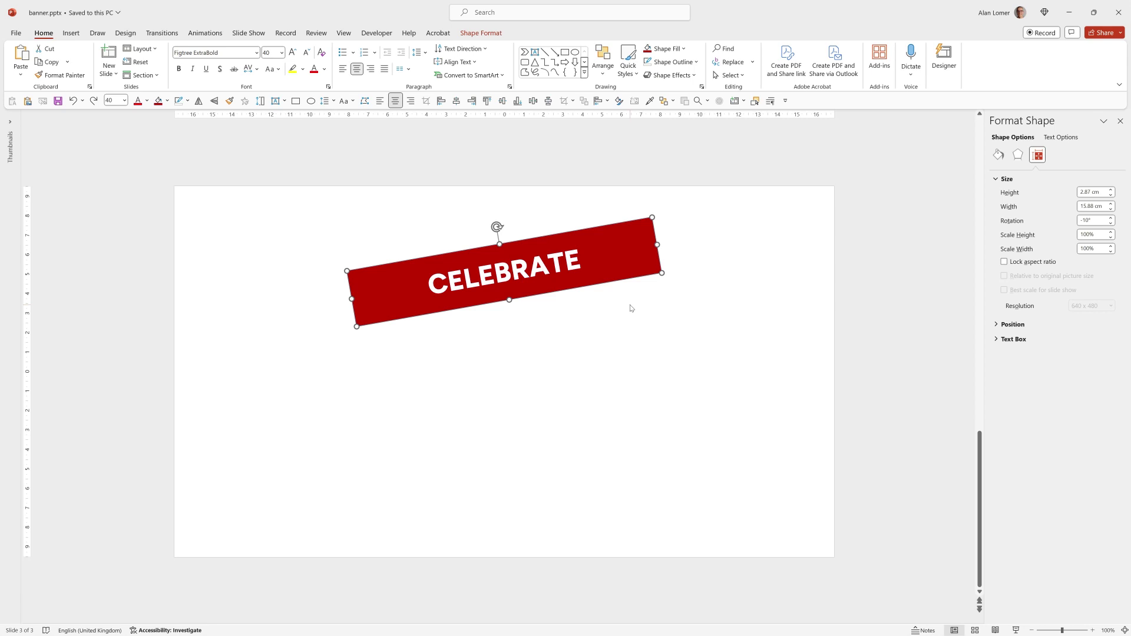
Step: Duplicate the banner, clear its text, drag the copy below and reset its rotation to 0°
{"action": "key", "text": "ctrl+d"}
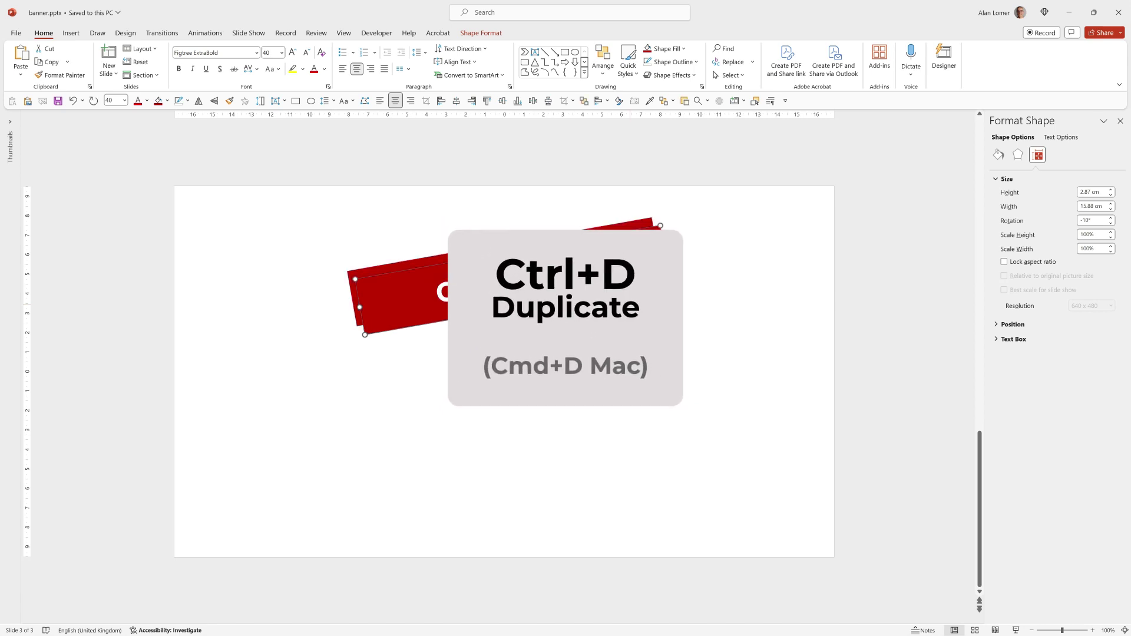
{"action": "left_click", "coordinate": [476, 282]}
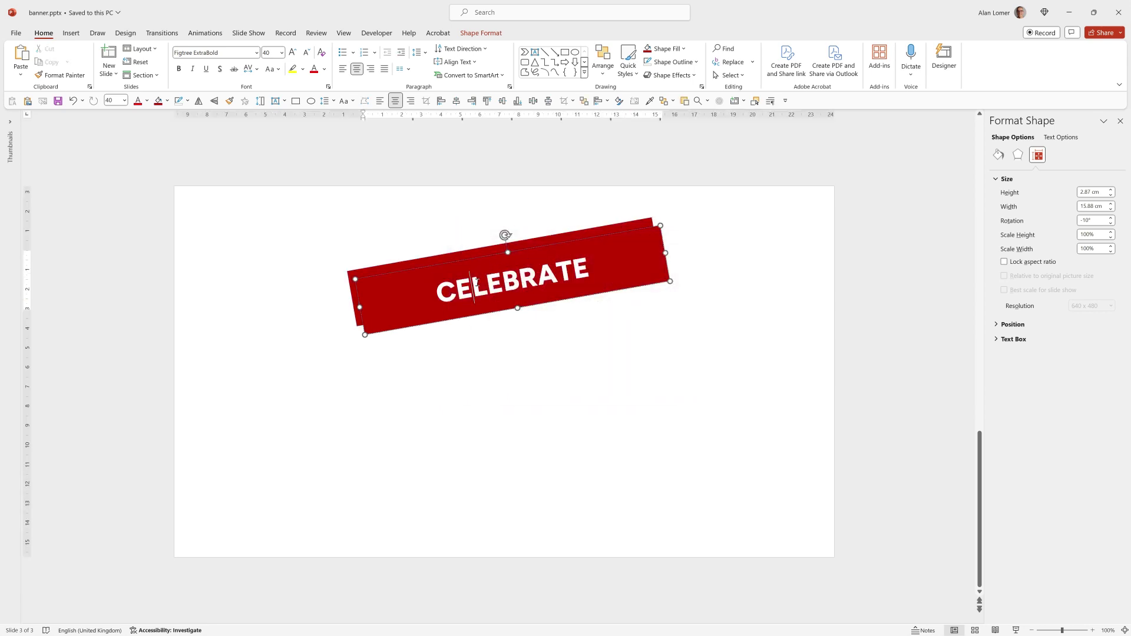
{"action": "double_click", "coordinate": [477, 285]}
{"action": "key", "text": "BackSpace"}
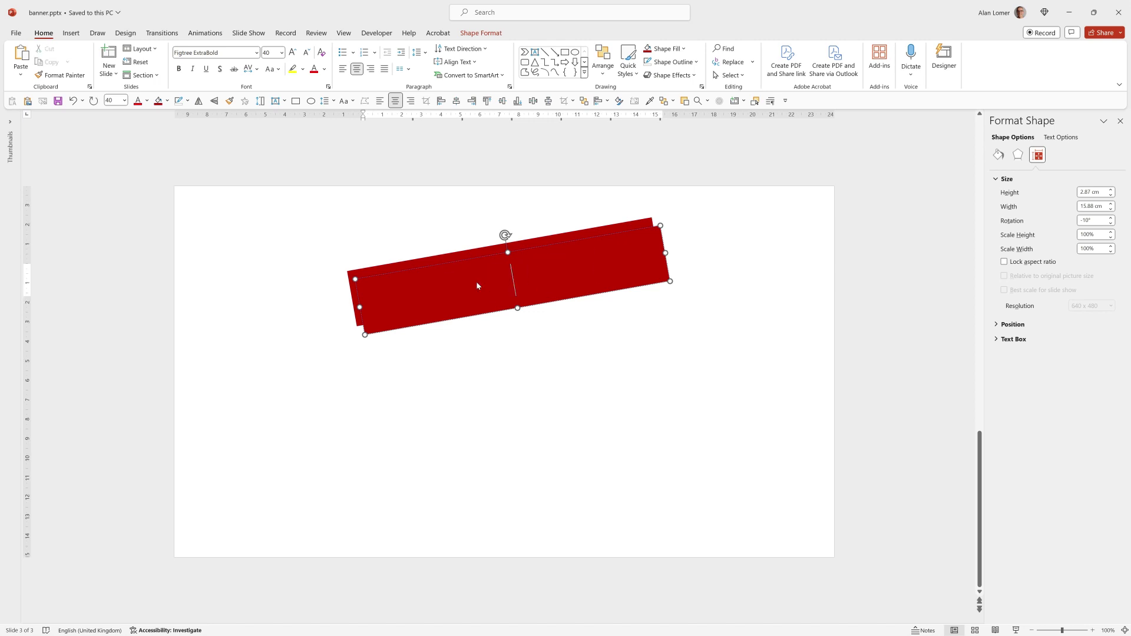
{"action": "left_click_drag", "start_coordinate": [470, 278], "coordinate": [467, 347]}
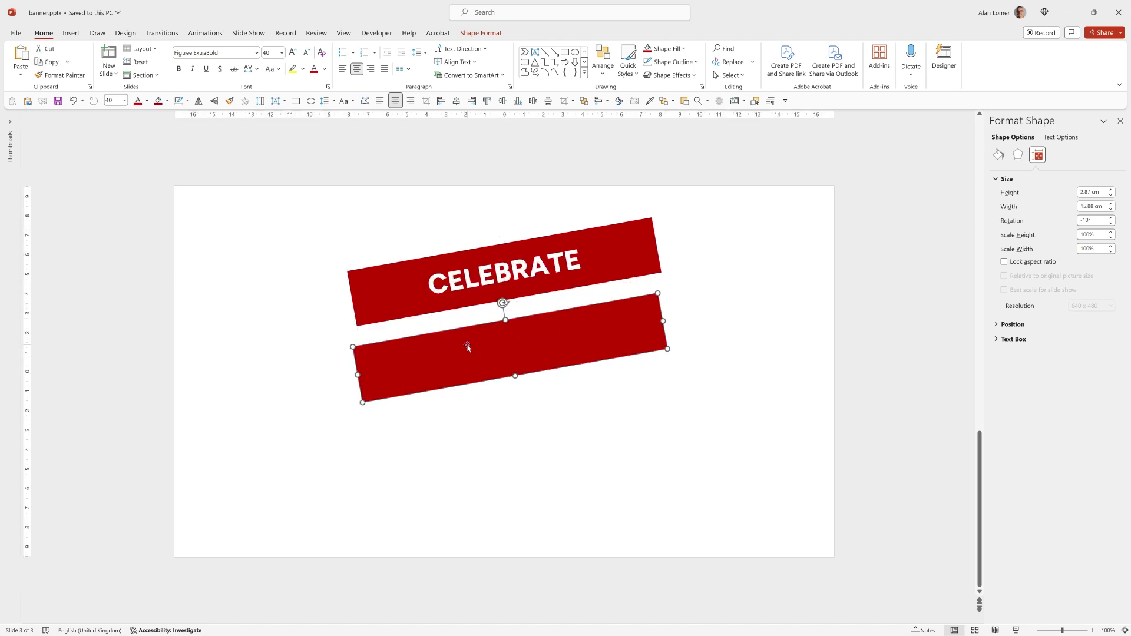
{"action": "left_click", "coordinate": [1092, 220]}
{"action": "type", "text": "0"}
{"action": "key", "text": "Return"}
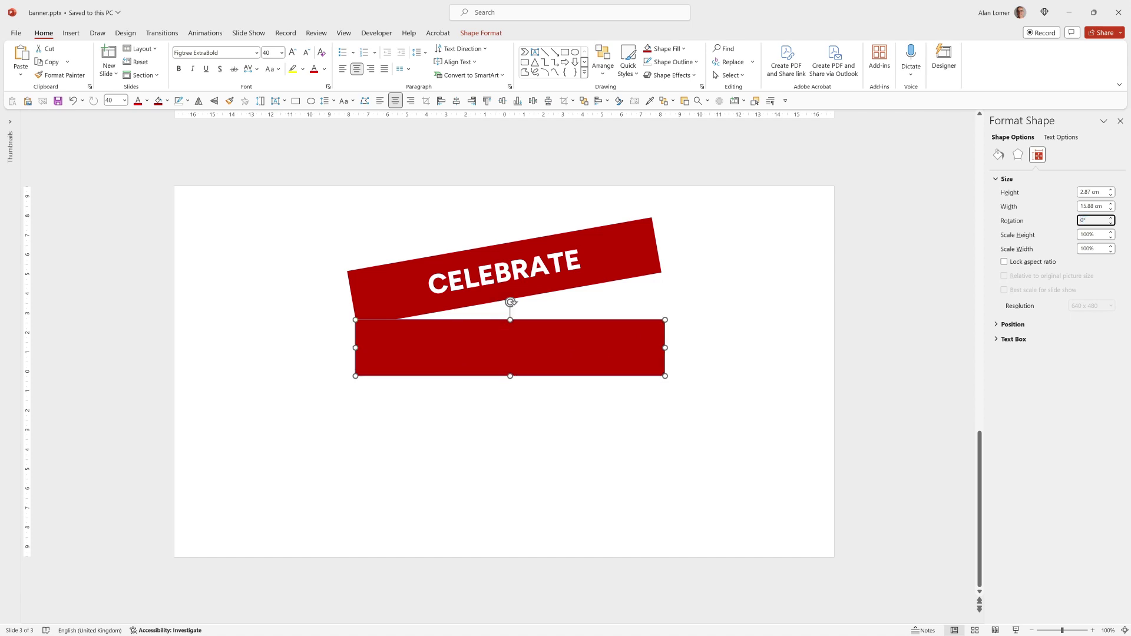
Step: Give the lower rectangle a red 'Vertical stripes: Dark' pattern fill and stretch it wider
{"action": "left_click", "coordinate": [998, 155]}
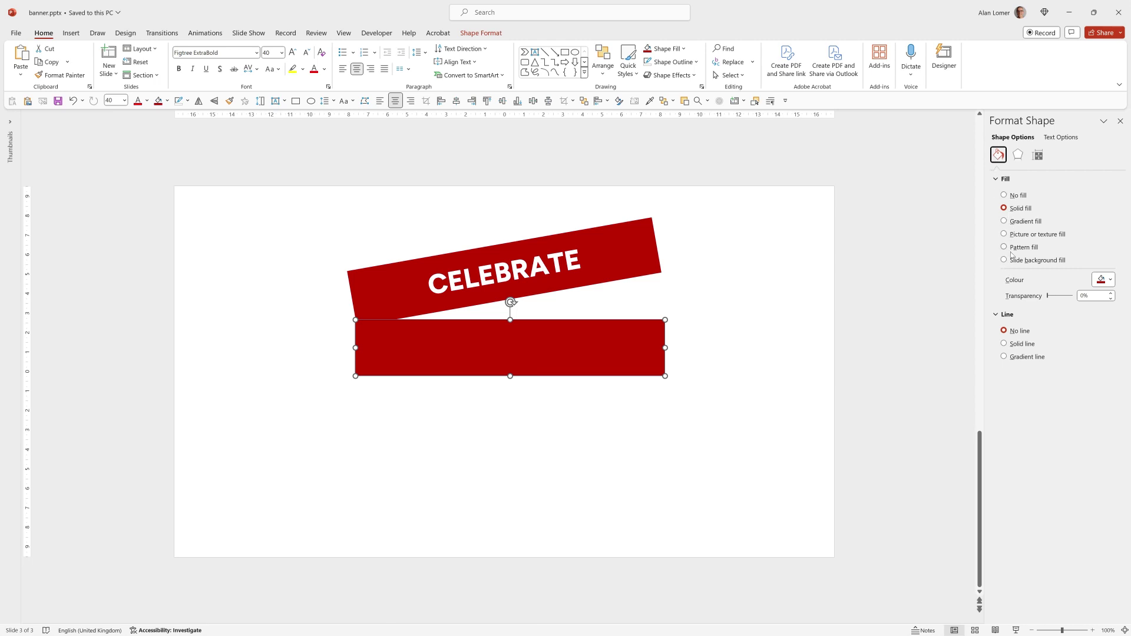
{"action": "left_click", "coordinate": [1004, 248]}
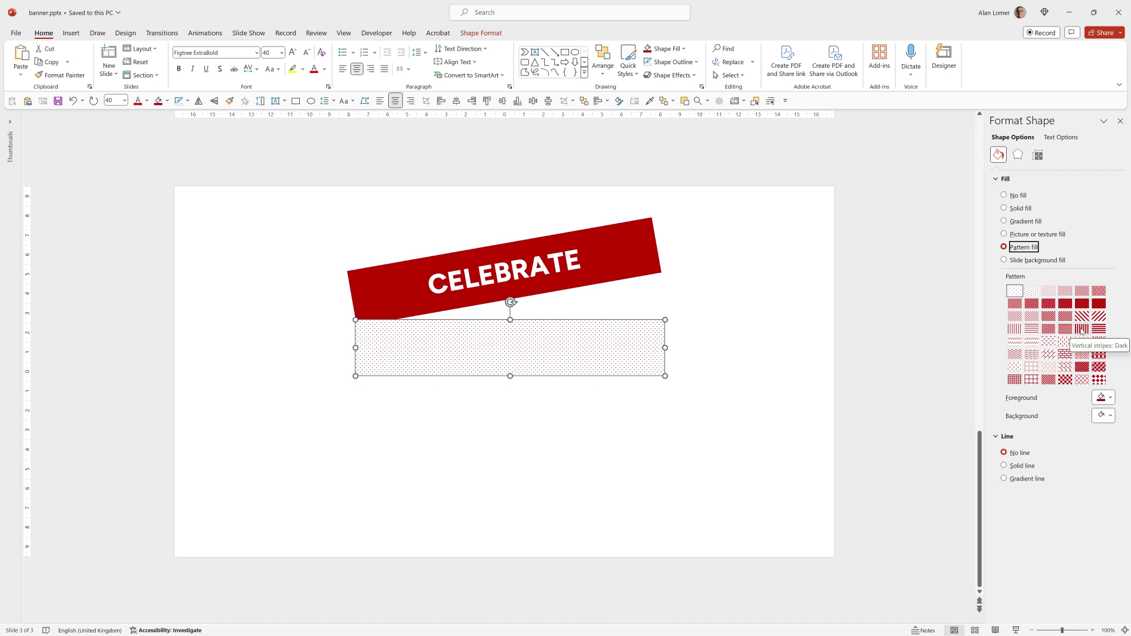
{"action": "left_click", "coordinate": [1081, 329]}
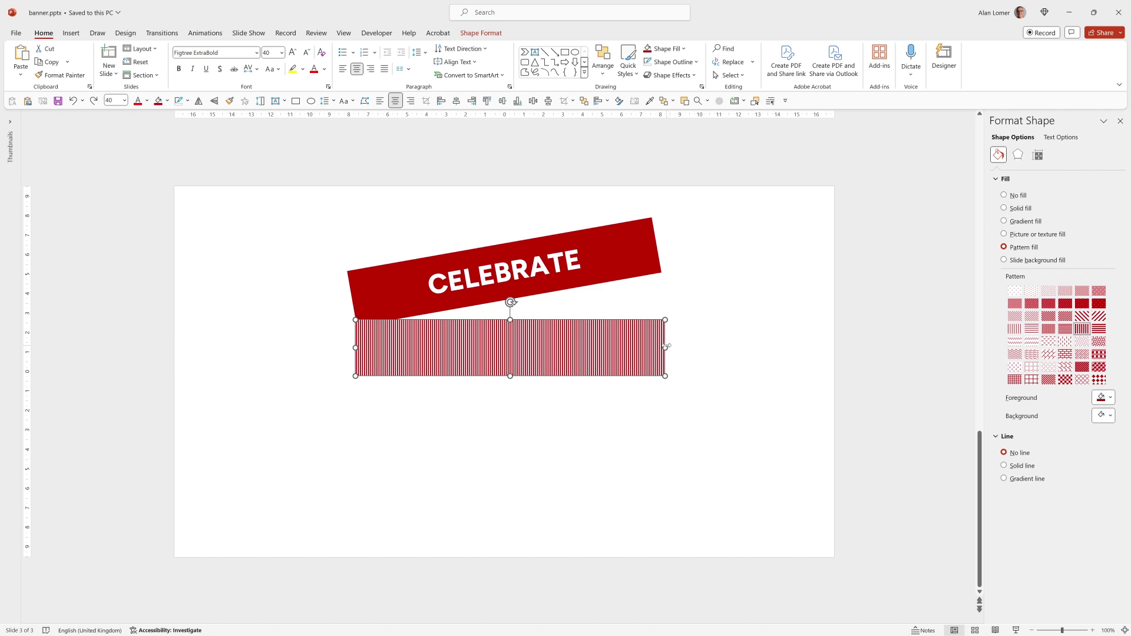
{"action": "left_click_drag", "start_coordinate": [667, 345], "coordinate": [694, 348]}
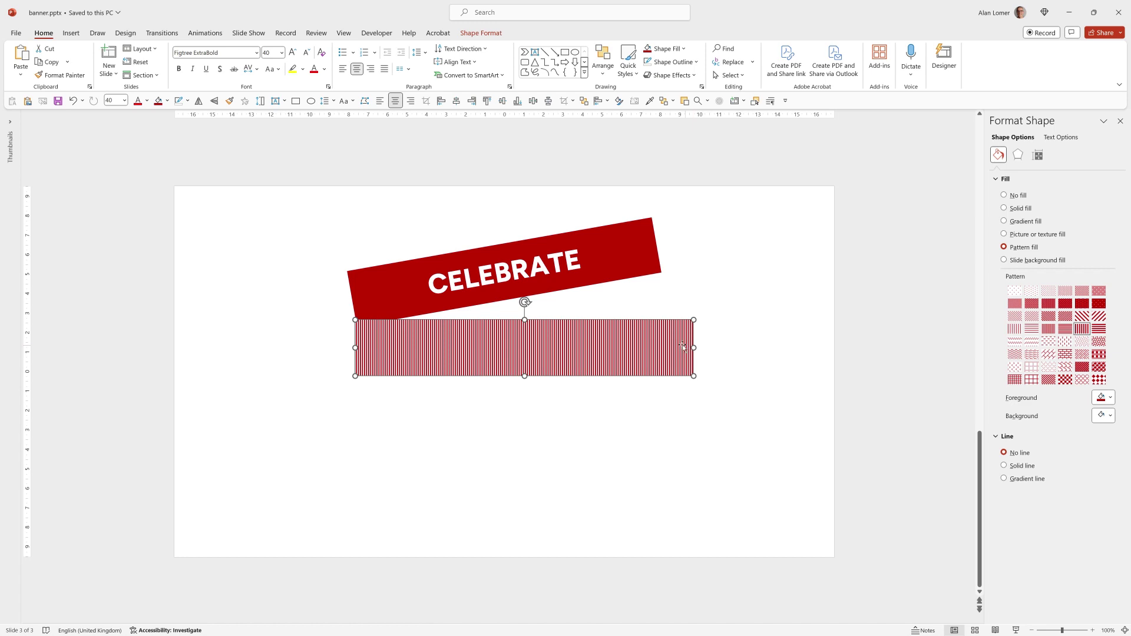
Step: Send the striped rectangle to back and drag it up under the banner's lower edge
{"action": "right_click", "coordinate": [403, 329]}
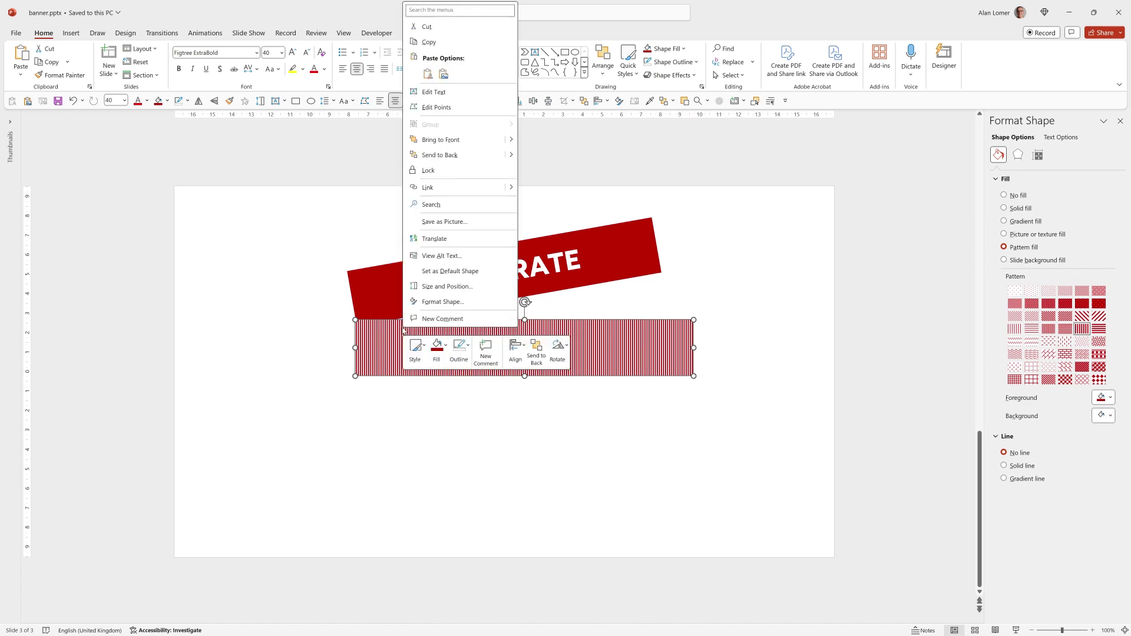
{"action": "left_click", "coordinate": [440, 156]}
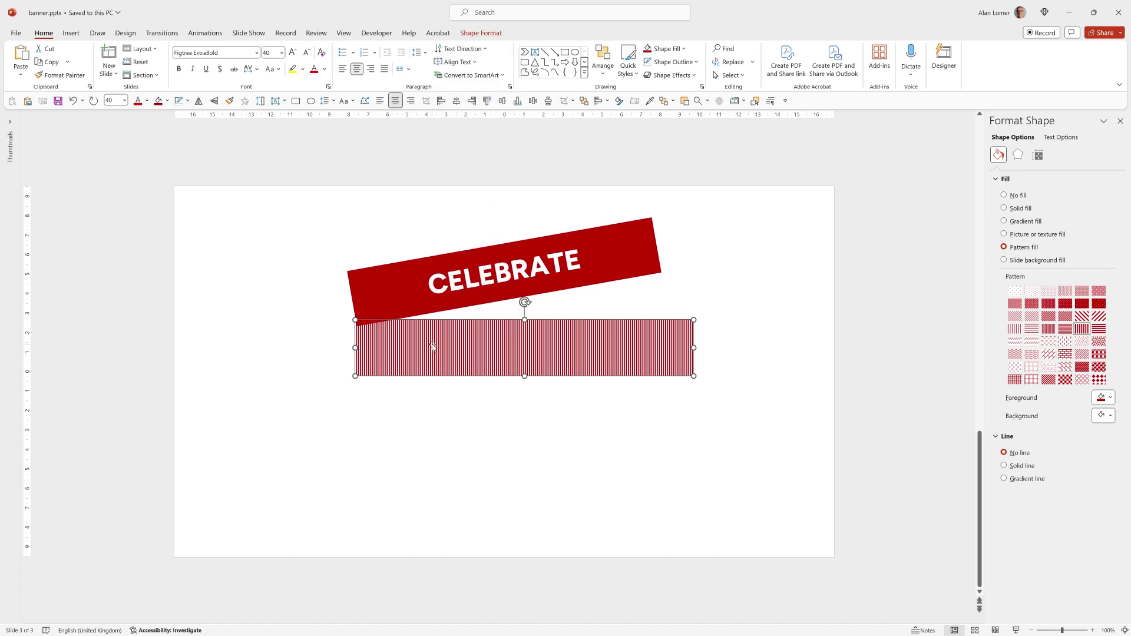
{"action": "left_click_drag", "start_coordinate": [440, 369], "coordinate": [443, 319]}
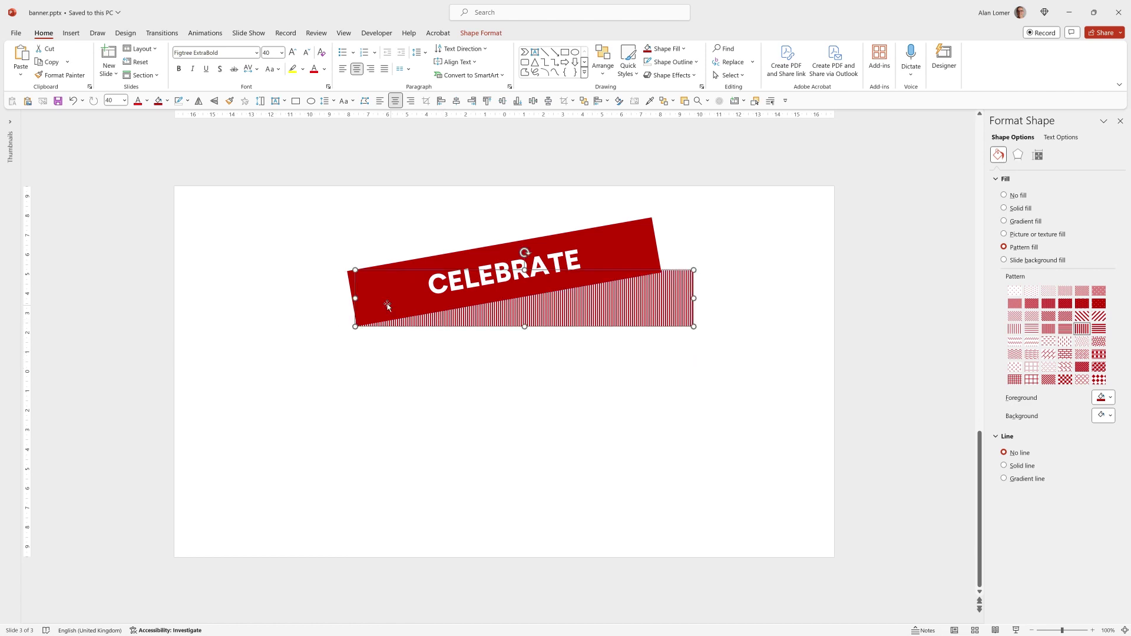
Step: Nudge the CELEBRATE banner slightly left, then select the striped rectangle
{"action": "left_click", "coordinate": [420, 264]}
{"action": "left_click", "coordinate": [297, 303]}
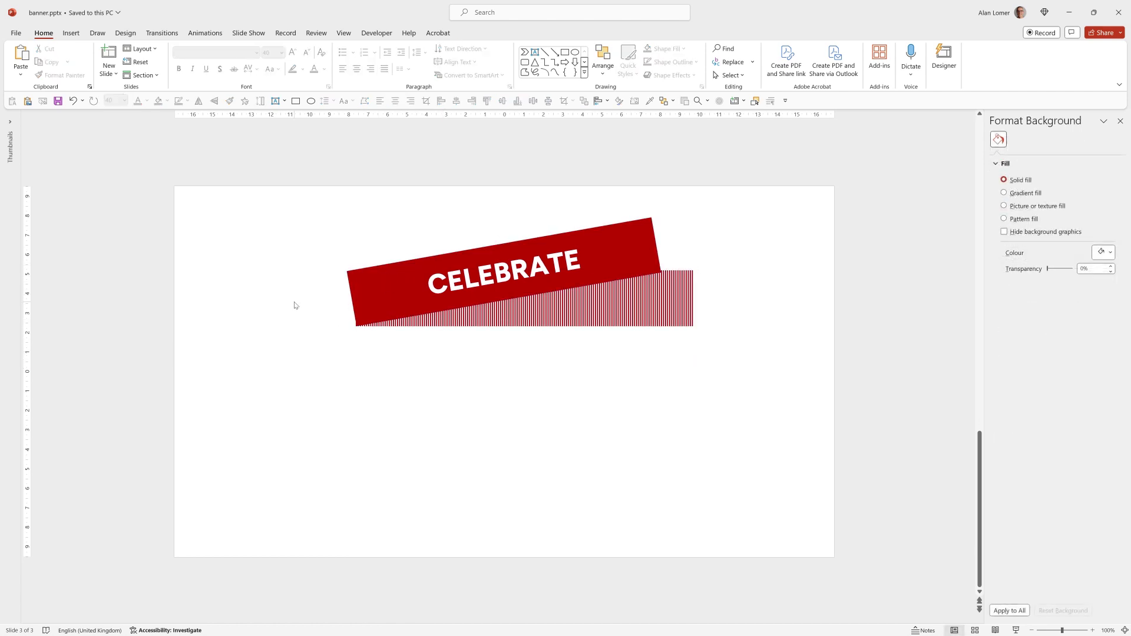
{"action": "left_click", "coordinate": [374, 283]}
{"action": "left_click_drag", "start_coordinate": [373, 284], "coordinate": [371, 283]}
{"action": "key", "text": "Tab"}
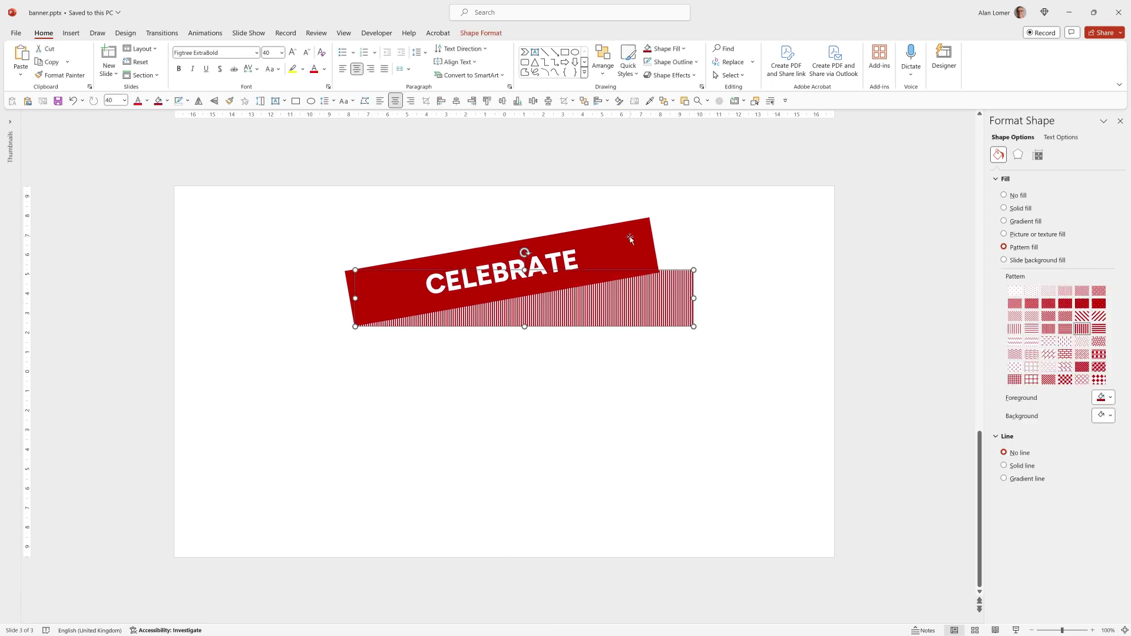
Step: Set both the striped rectangle and the CELEBRATE banner to a height of 2.3 cm
{"action": "left_click", "coordinate": [1039, 157]}
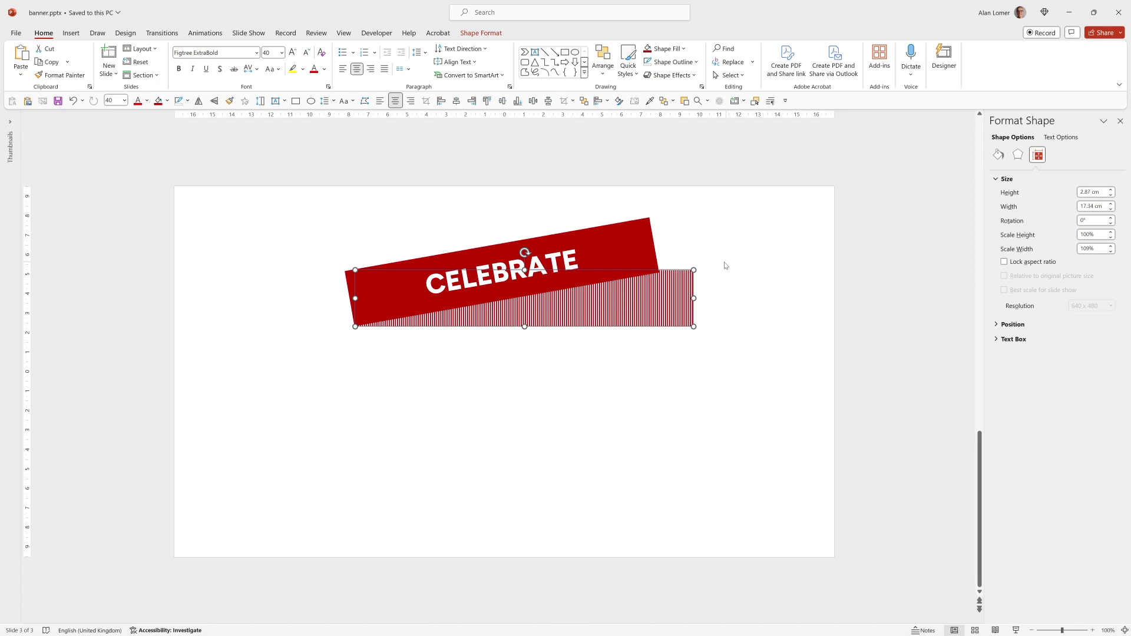
{"action": "left_click", "coordinate": [645, 243], "text": "shift"}
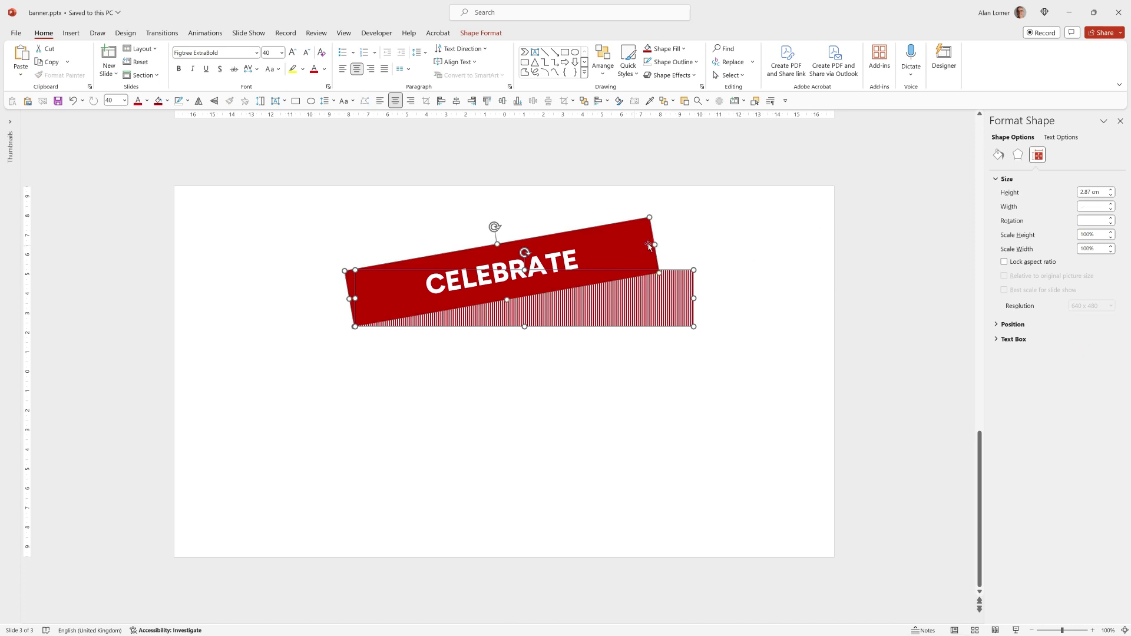
{"action": "left_click", "coordinate": [1093, 194]}
{"action": "type", "text": "2.3"}
{"action": "key", "text": "Return"}
{"action": "left_click", "coordinate": [295, 292]}
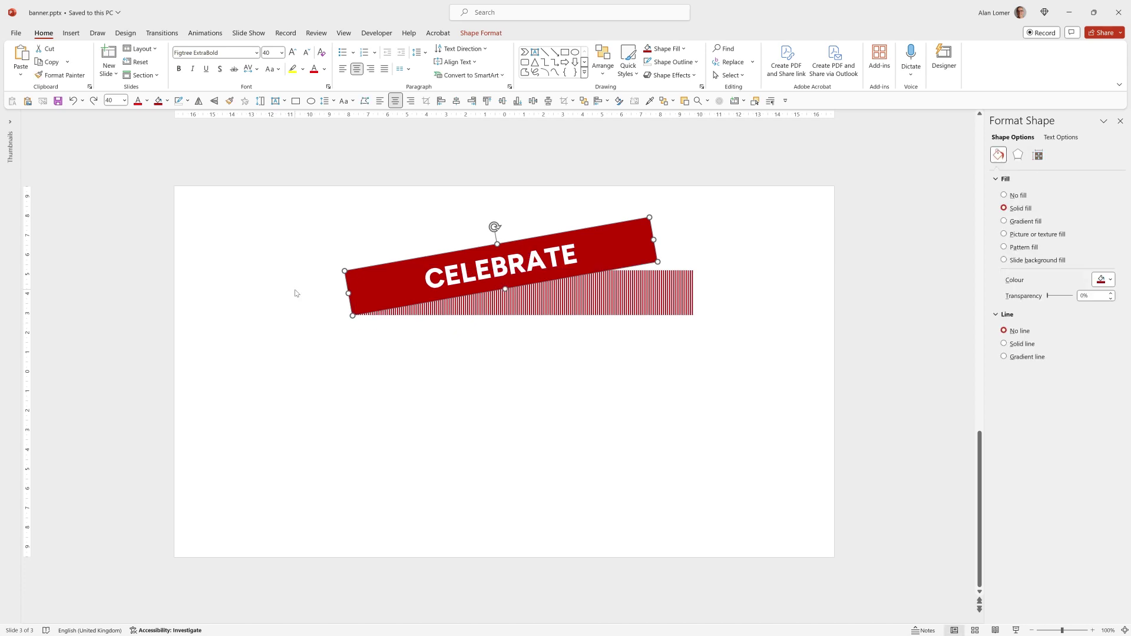
Step: Zoom in and shift the CELEBRATE banner a touch right over the striped strip
{"action": "left_click", "coordinate": [363, 280]}
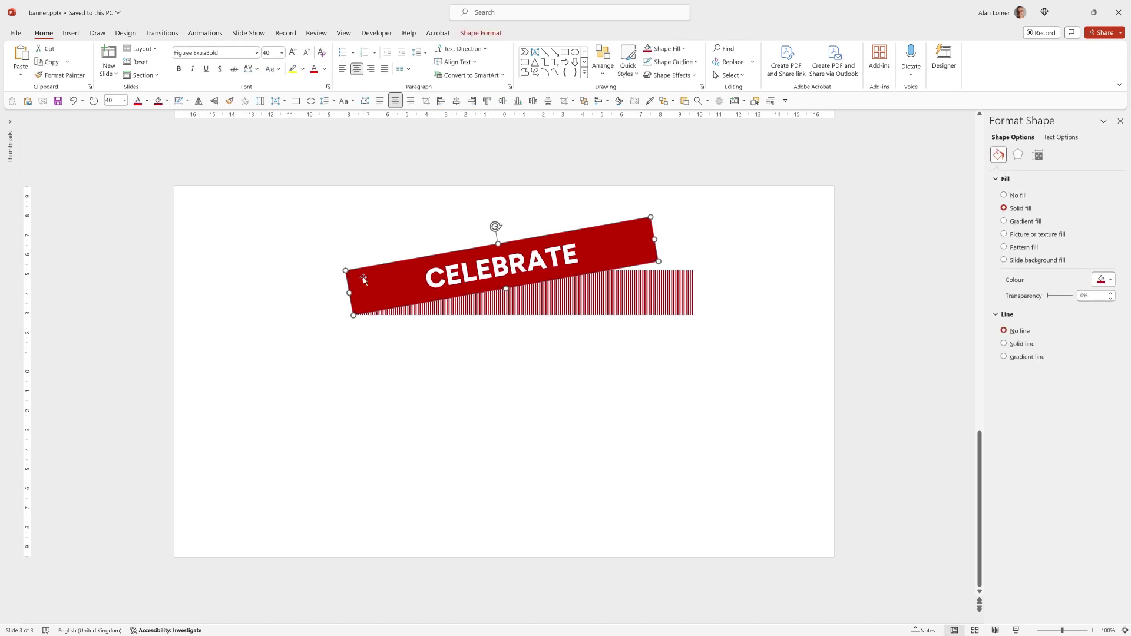
{"action": "left_click", "coordinate": [246, 314]}
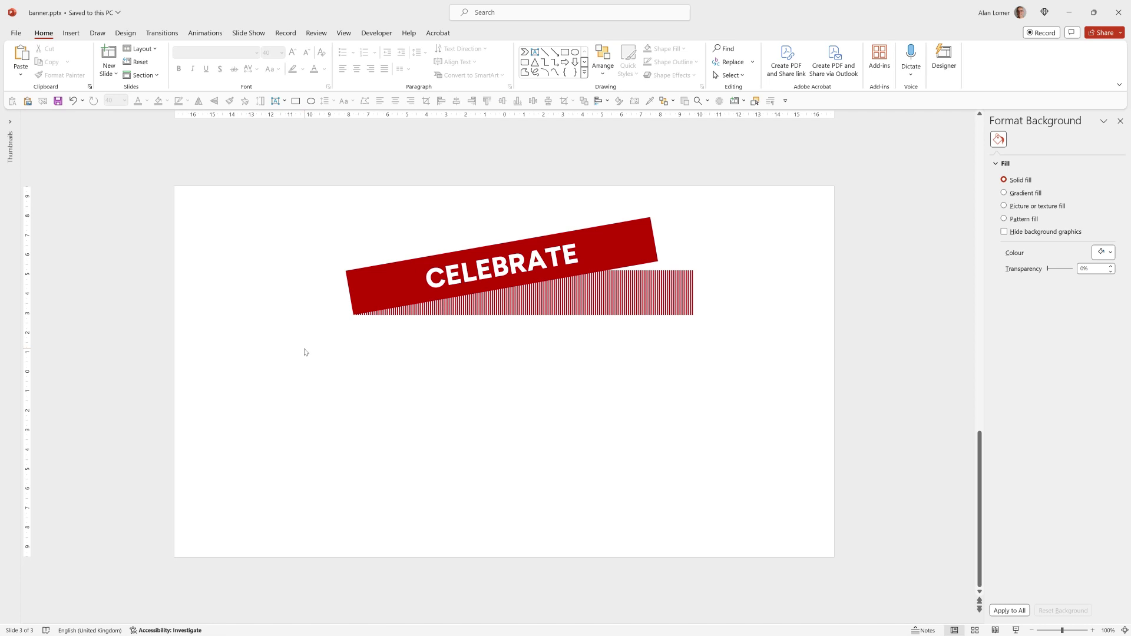
{"action": "scroll", "coordinate": [304, 353], "scroll_direction": "up", "scroll_amount": 5}
{"action": "left_click", "coordinate": [309, 246]}
{"action": "left_click", "coordinate": [215, 276]}
{"action": "left_click_drag", "start_coordinate": [302, 238], "coordinate": [303, 240]}
{"action": "scroll", "coordinate": [232, 276], "scroll_direction": "down", "scroll_amount": 5}
{"action": "left_click", "coordinate": [233, 277]}
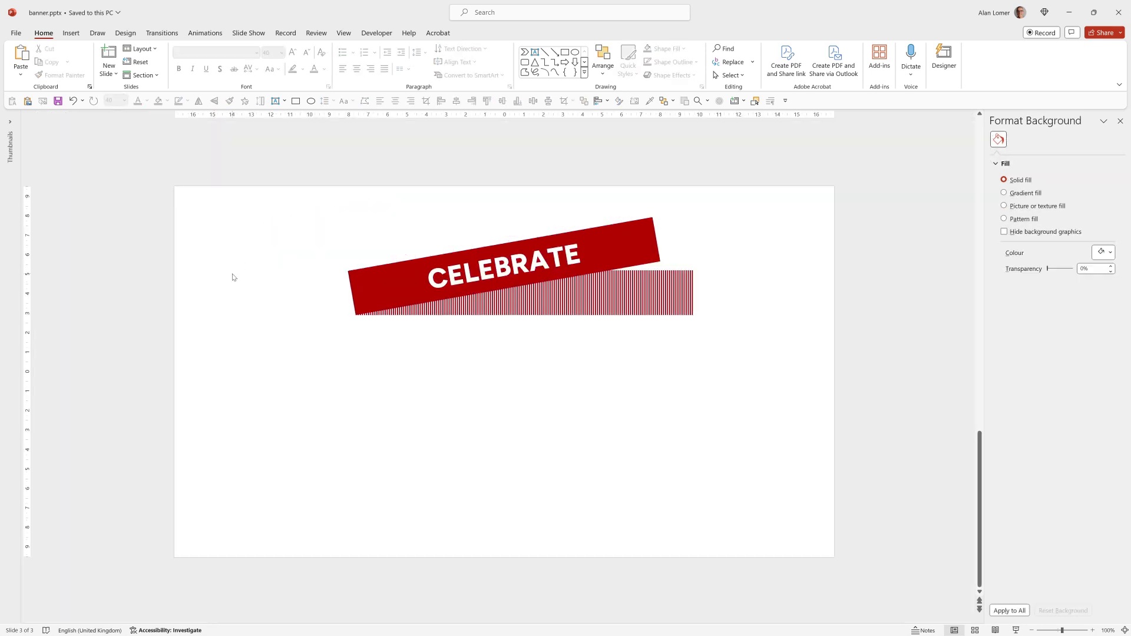
{"action": "left_click", "coordinate": [378, 279]}
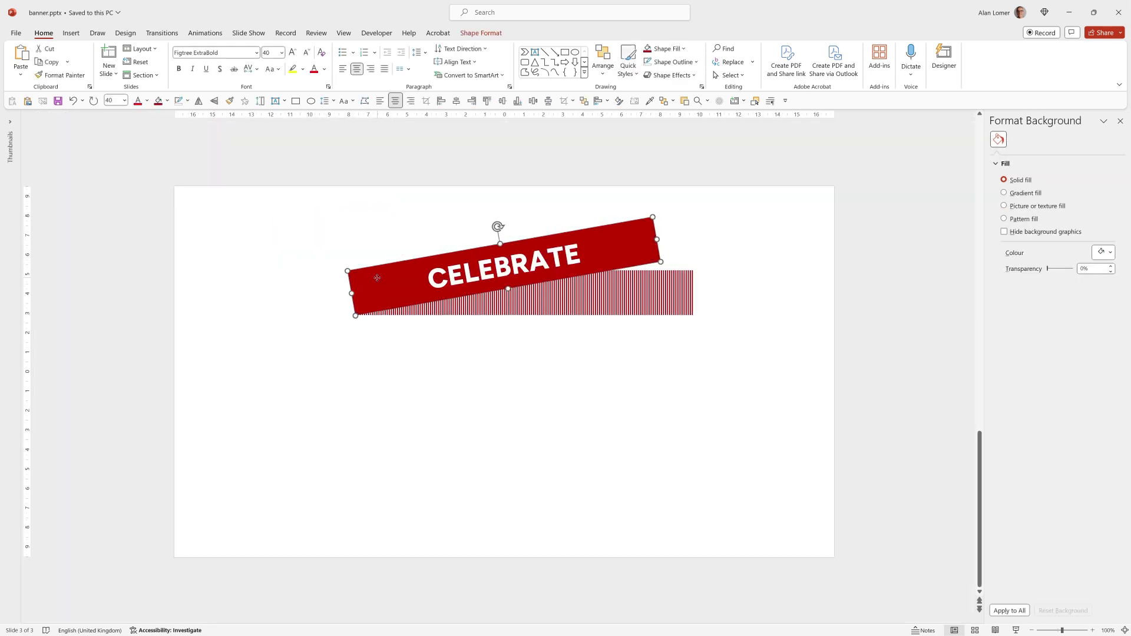
Step: Duplicate the banner below the original, retype it as WITH US and widen it
{"action": "key", "text": "ctrl+d"}
{"action": "left_click_drag", "start_coordinate": [391, 285], "coordinate": [386, 351]}
{"action": "left_click", "coordinate": [482, 347]}
{"action": "double_click", "coordinate": [482, 351]}
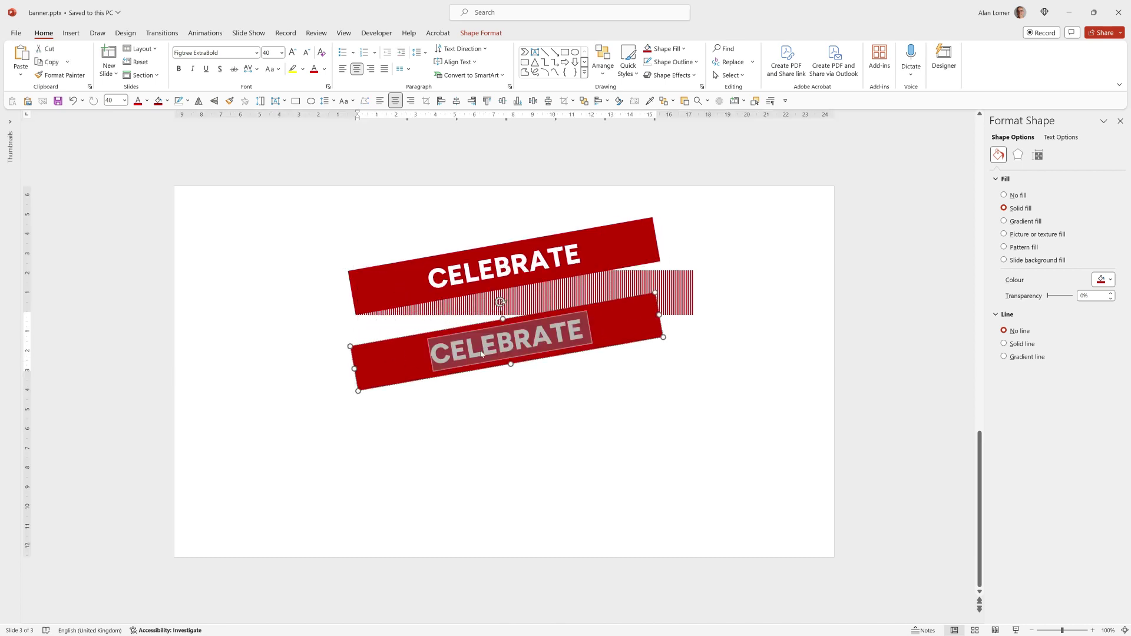
{"action": "type", "text": "WITH US"}
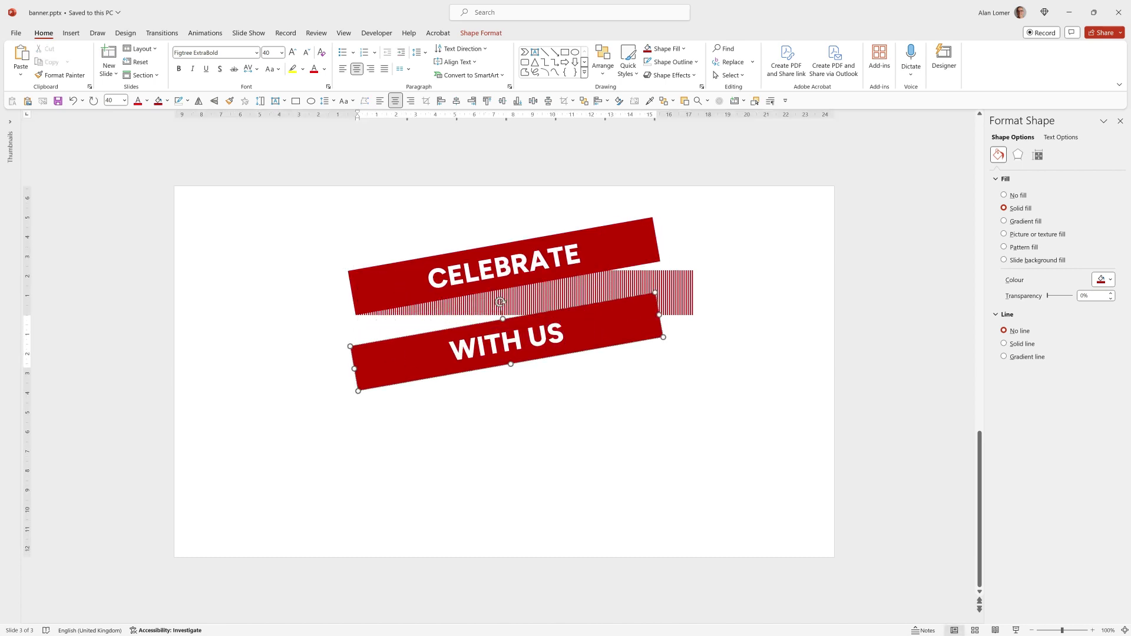
{"action": "left_click", "coordinate": [658, 315]}
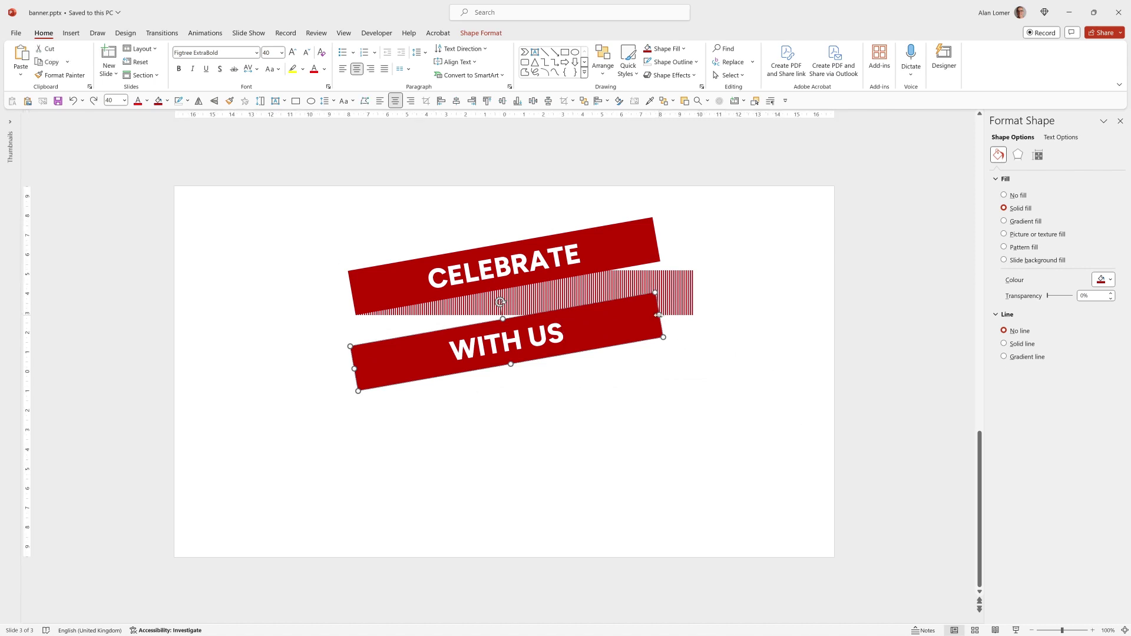
{"action": "mouse_move", "coordinate": [658, 316]}
{"action": "left_mouse_down"}
{"action": "mouse_move", "coordinate": [697, 314]}
{"action": "mouse_move", "coordinate": [652, 307]}
{"action": "mouse_move", "coordinate": [660, 296]}
{"action": "left_mouse_up"}
{"action": "left_click", "coordinate": [677, 379]}
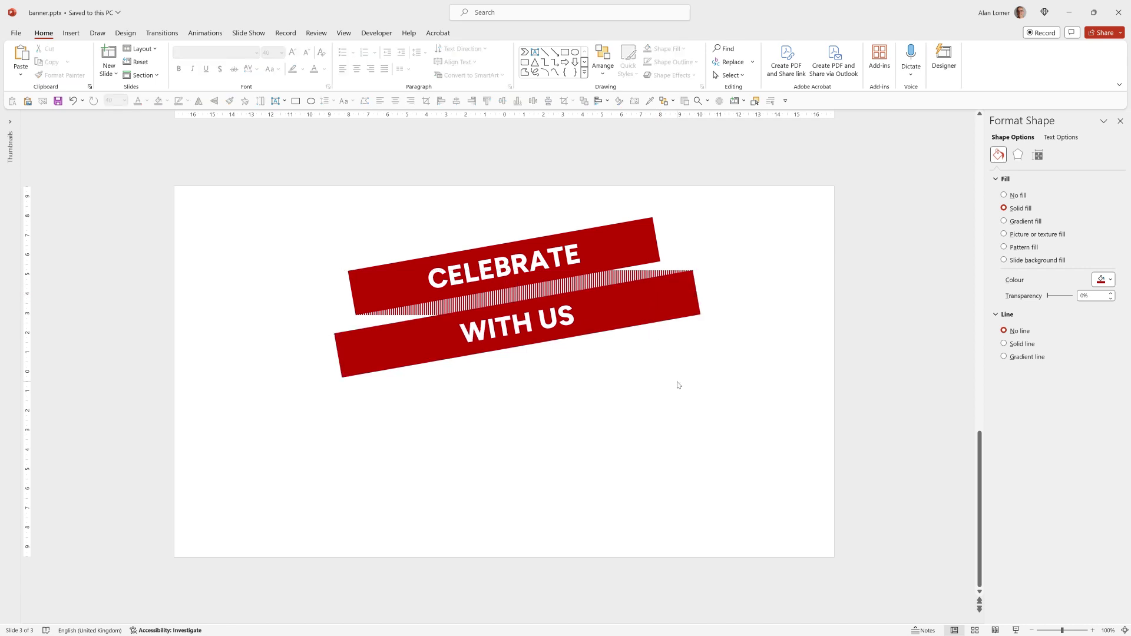
Step: Copy the striped strip down under WITH US, stretch it wider and send it behind
{"action": "left_click", "coordinate": [614, 282]}
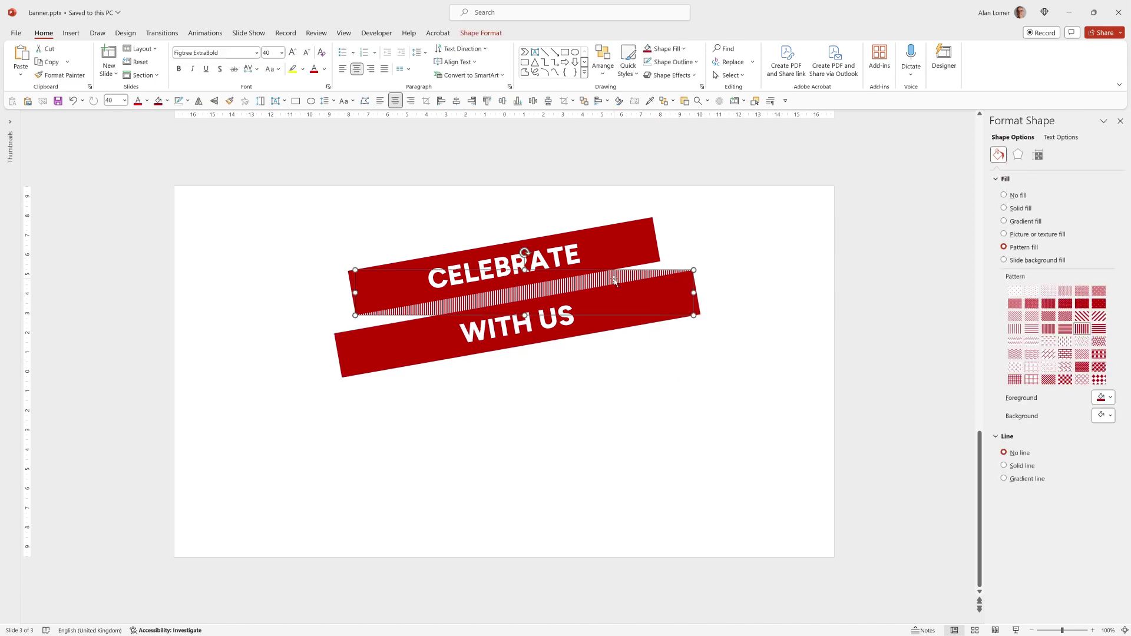
{"action": "left_click_drag", "start_coordinate": [616, 284], "coordinate": [596, 344]}
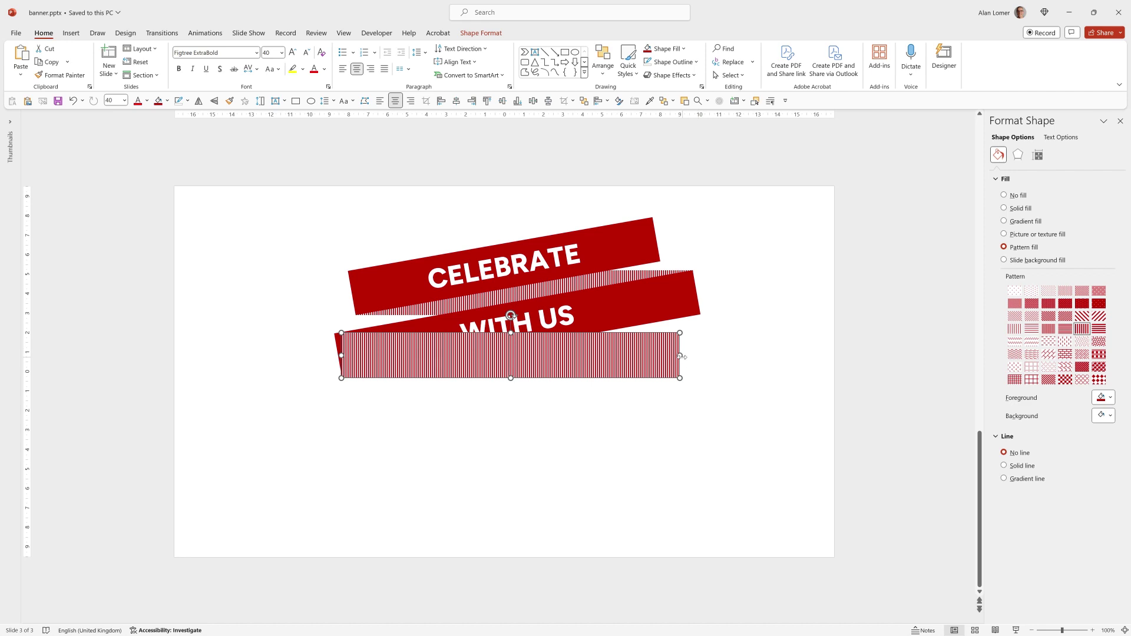
{"action": "left_click_drag", "start_coordinate": [682, 356], "coordinate": [695, 357]}
{"action": "right_click", "coordinate": [572, 352]}
{"action": "left_click", "coordinate": [618, 182]}
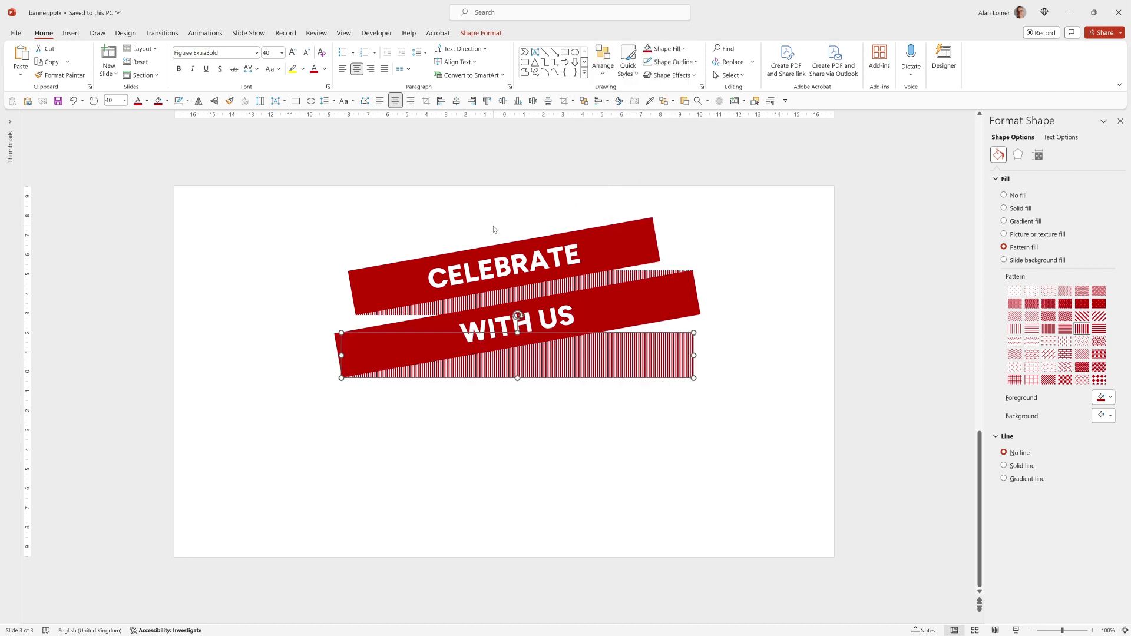
{"action": "left_click", "coordinate": [249, 329]}
{"action": "left_click", "coordinate": [378, 343]}
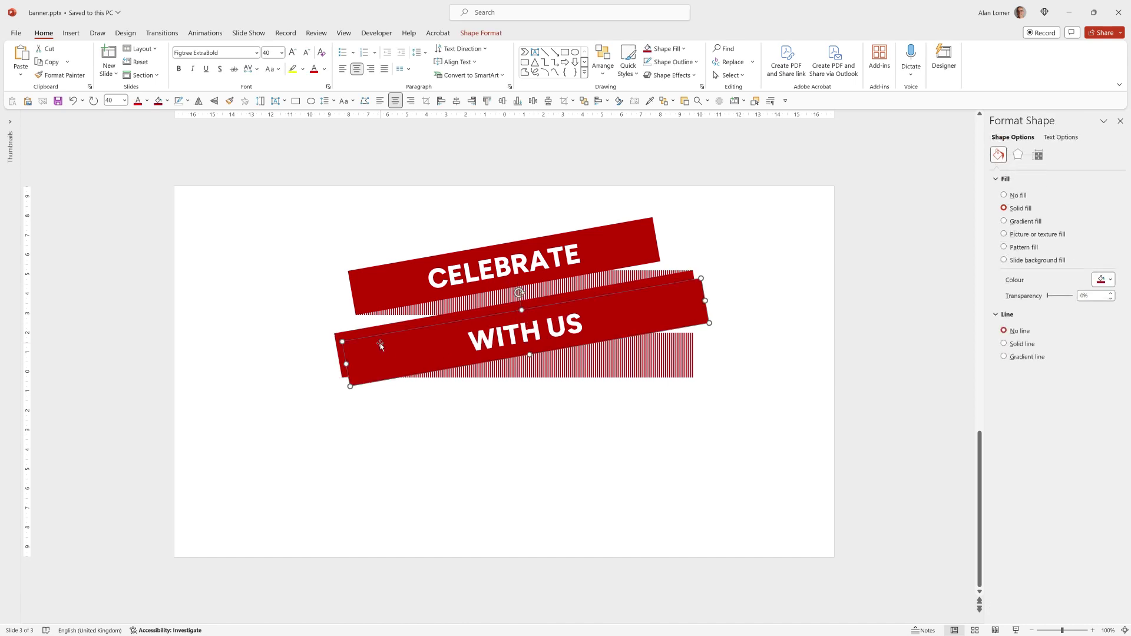
Step: Duplicate the WITH US banner below it, retype it as SATURDAY 31ST and butt it against WITH US
{"action": "left_click_drag", "start_coordinate": [386, 345], "coordinate": [391, 428]}
{"action": "triple_click", "coordinate": [487, 424]}
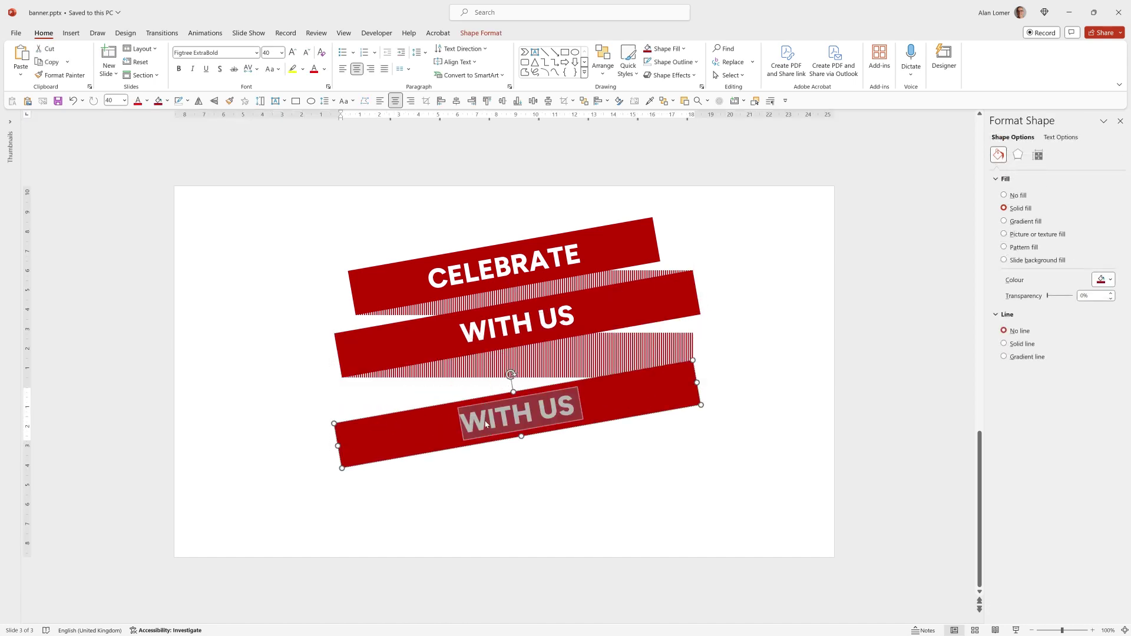
{"action": "type", "text": "SATURD"}
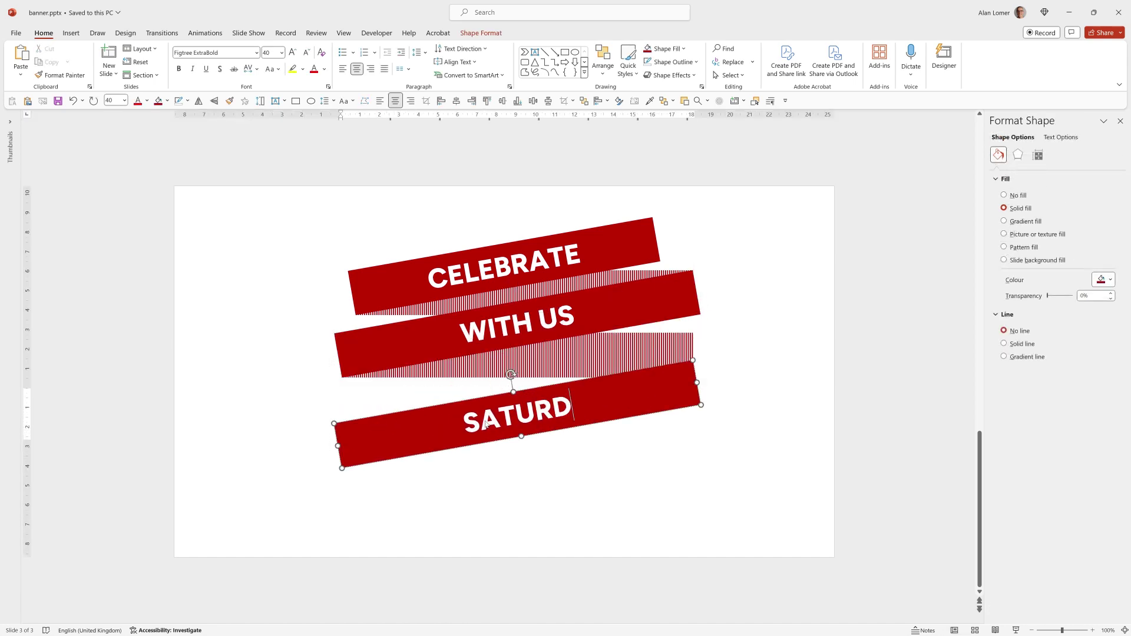
{"action": "type", "text": "AY 31ST"}
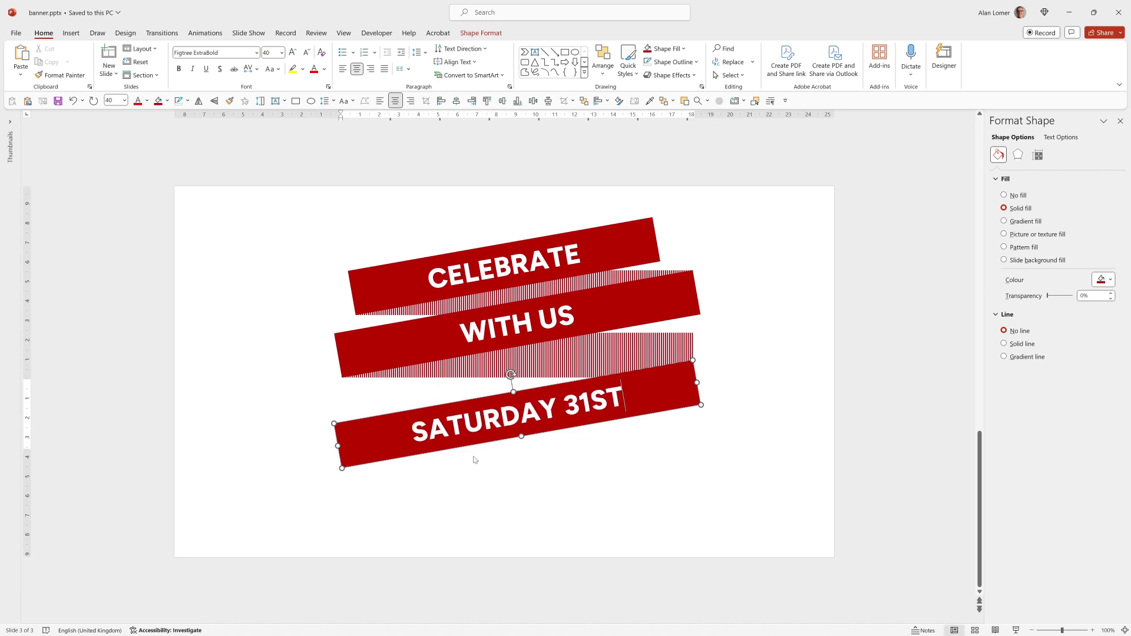
{"action": "left_click_drag", "start_coordinate": [379, 433], "coordinate": [379, 405]}
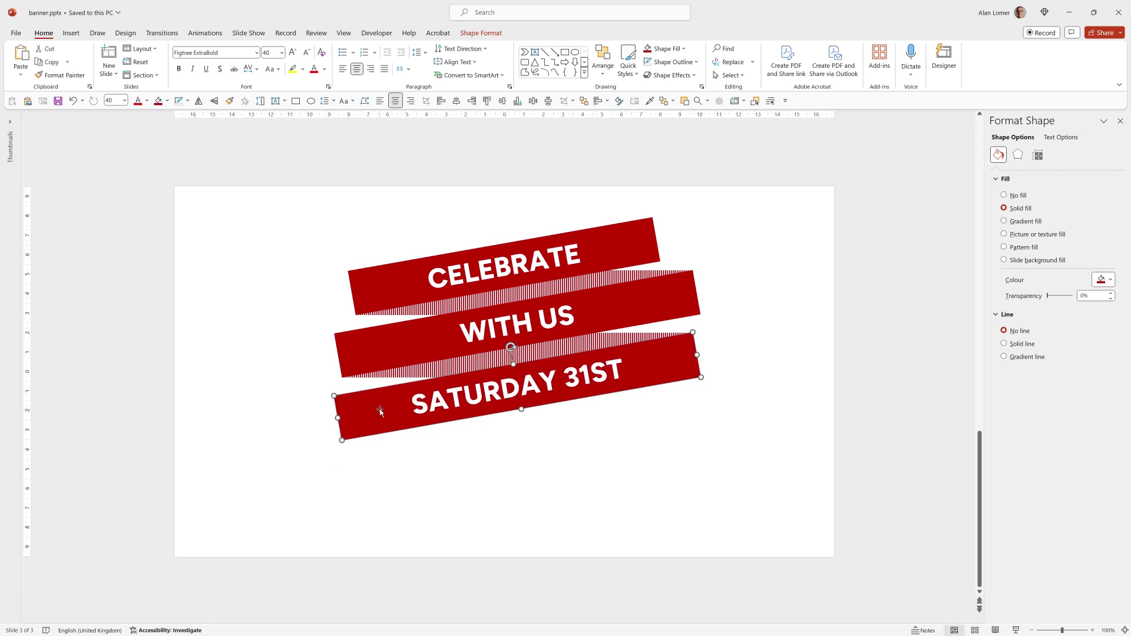
Step: Paste another striped rectangle, tuck it under SATURDAY 31ST and send it behind the banner
{"action": "left_click", "coordinate": [389, 473]}
{"action": "key", "text": "ctrl+v"}
{"action": "left_click_drag", "start_coordinate": [619, 291], "coordinate": [607, 420]}
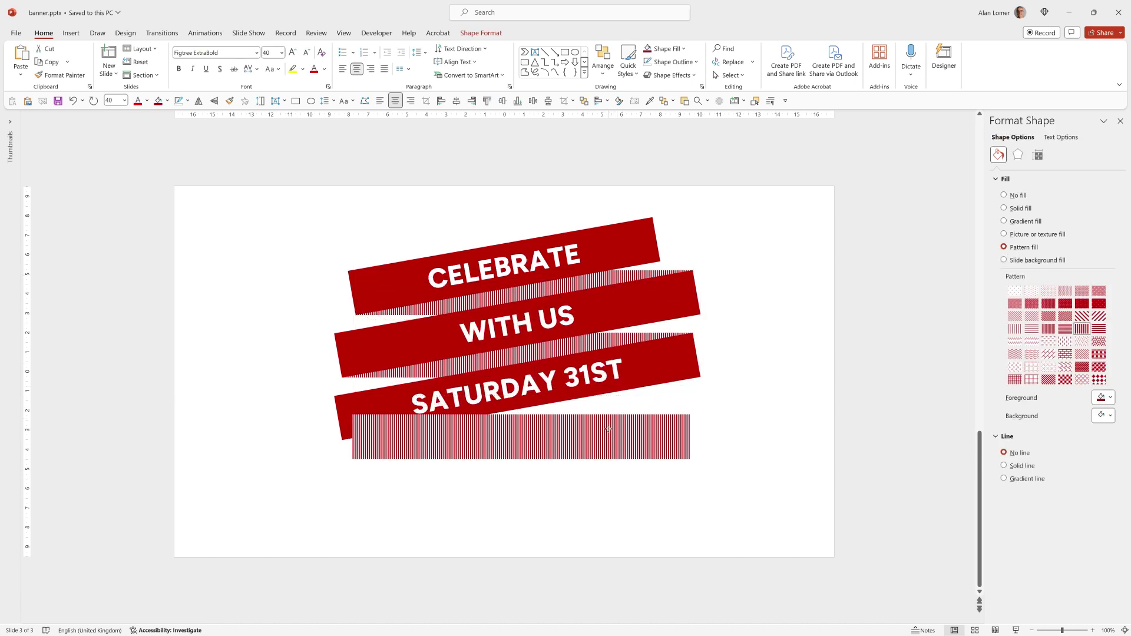
{"action": "left_click_drag", "start_coordinate": [609, 429], "coordinate": [597, 408]}
{"action": "right_click", "coordinate": [371, 401]}
{"action": "left_click", "coordinate": [405, 230]}
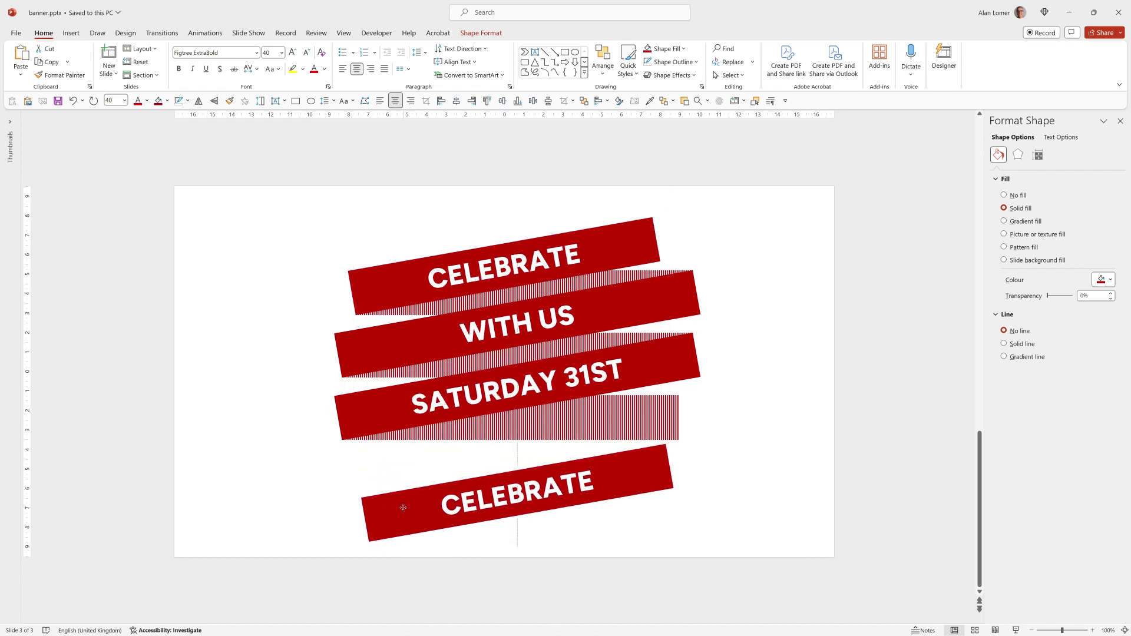
Step: Level the bottom CELEBRATE banner by changing its rotation from -10° to 0°
{"action": "left_click", "coordinate": [1038, 155]}
{"action": "left_click_drag", "start_coordinate": [1101, 220], "coordinate": [1070, 223]}
{"action": "type", "text": "0"}
{"action": "key", "text": "Return"}
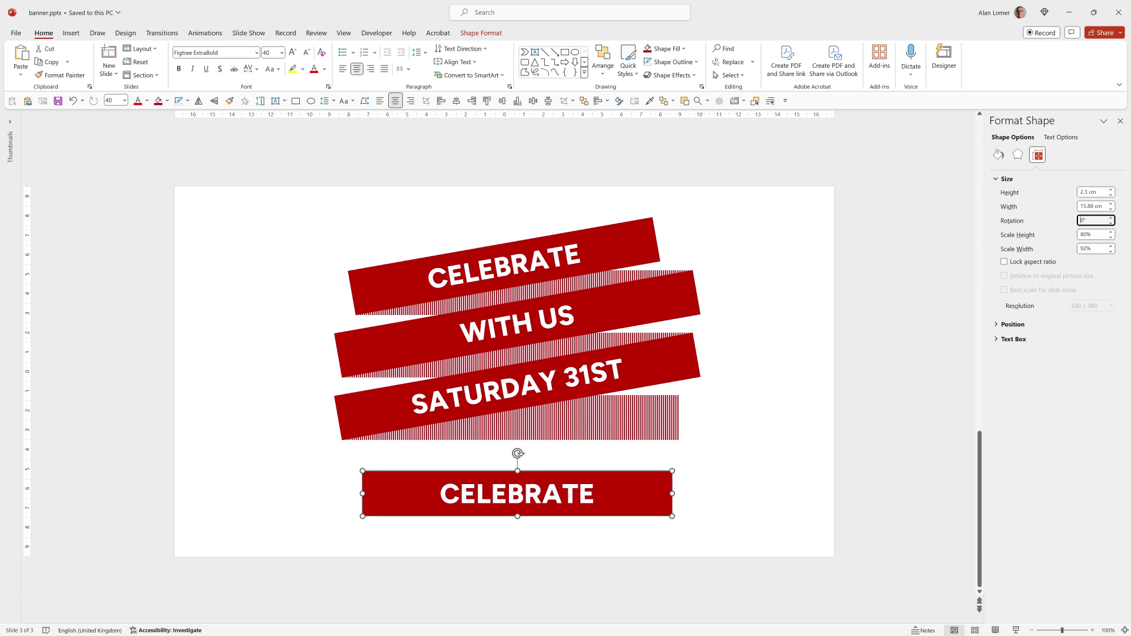
Step: Delete the word CELEBRATE from the bottom bar, then reselect the bar and choose the triangle shape
{"action": "double_click", "coordinate": [507, 475]}
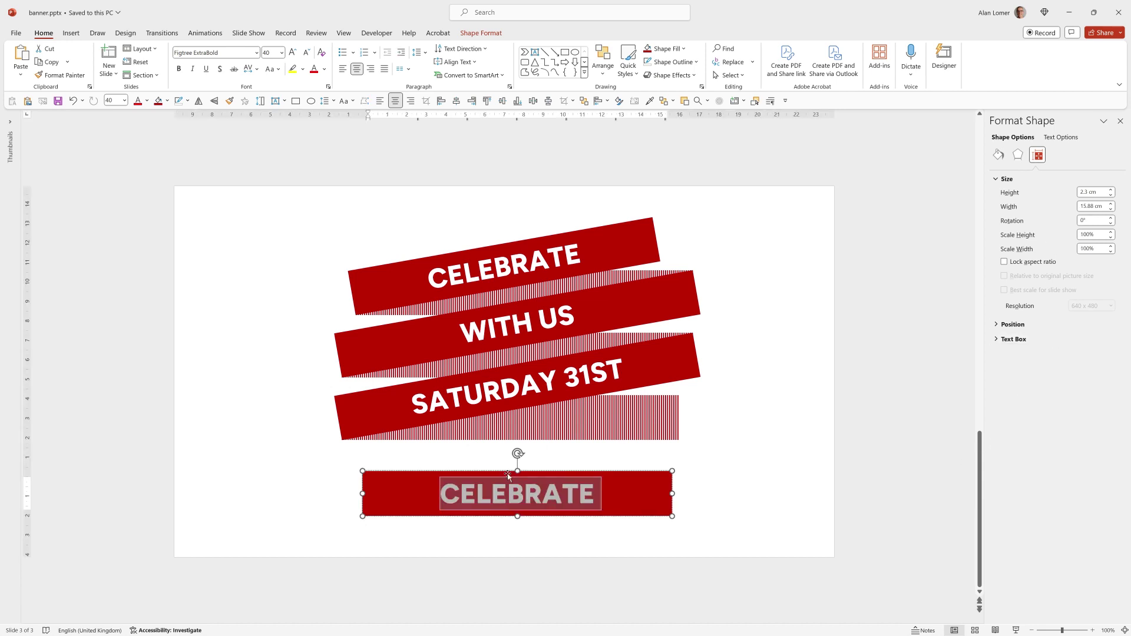
{"action": "key", "text": "BackSpace"}
{"action": "left_click", "coordinate": [205, 472]}
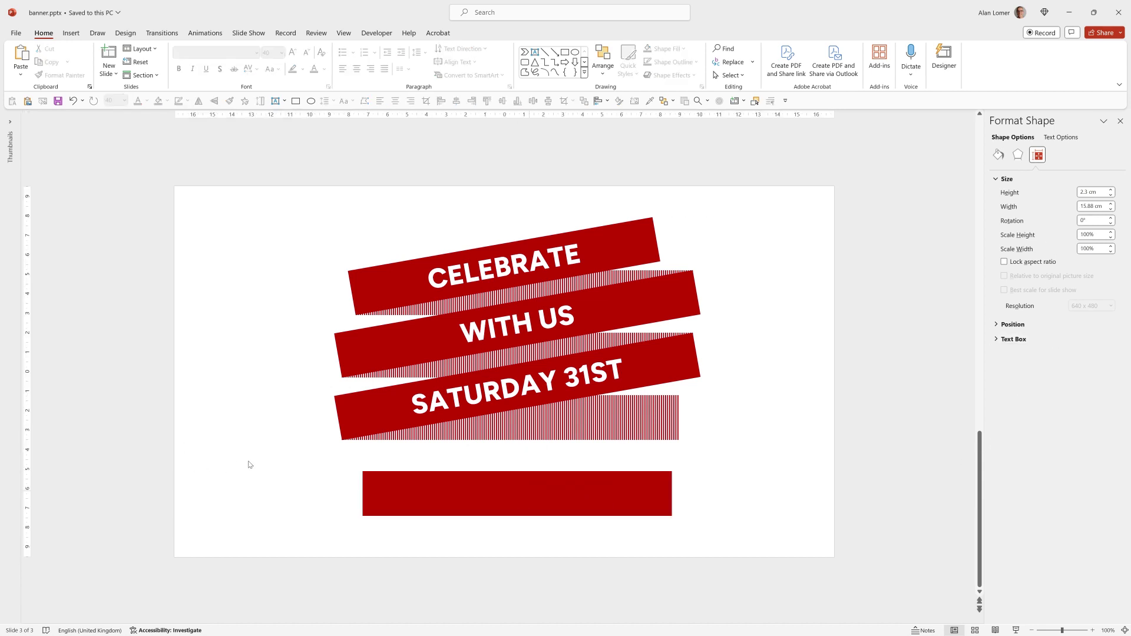
{"action": "left_click", "coordinate": [452, 475]}
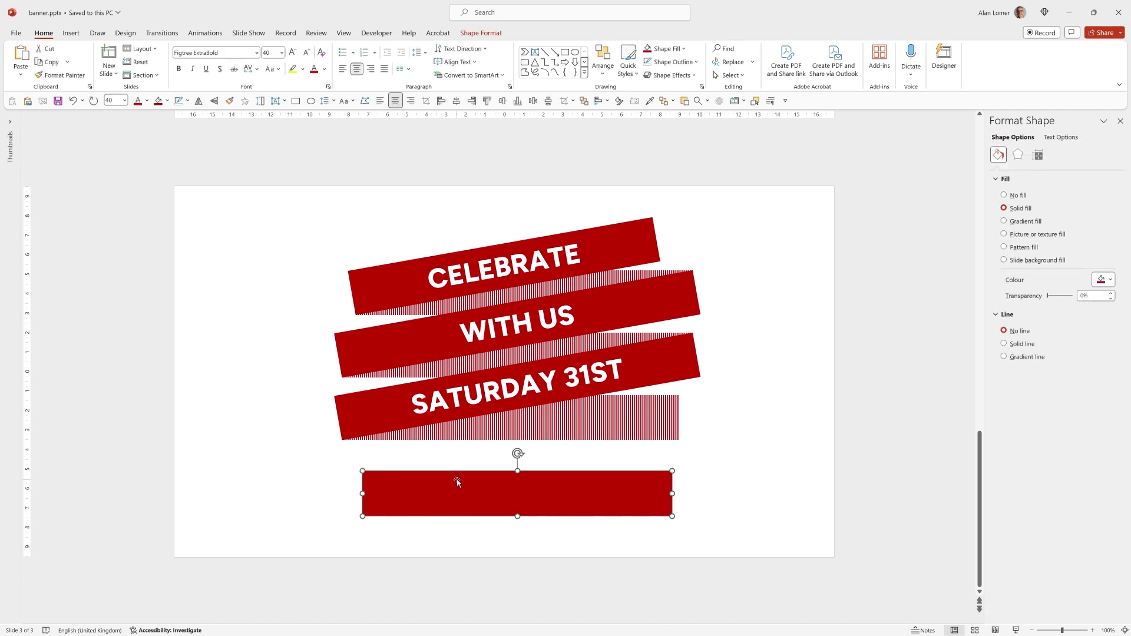
{"action": "left_click", "coordinate": [534, 62]}
Step: Draw a triangle, rotate it 90° to point right, and move it onto the red bar's left end
{"action": "left_click_drag", "start_coordinate": [303, 491], "coordinate": [362, 540]}
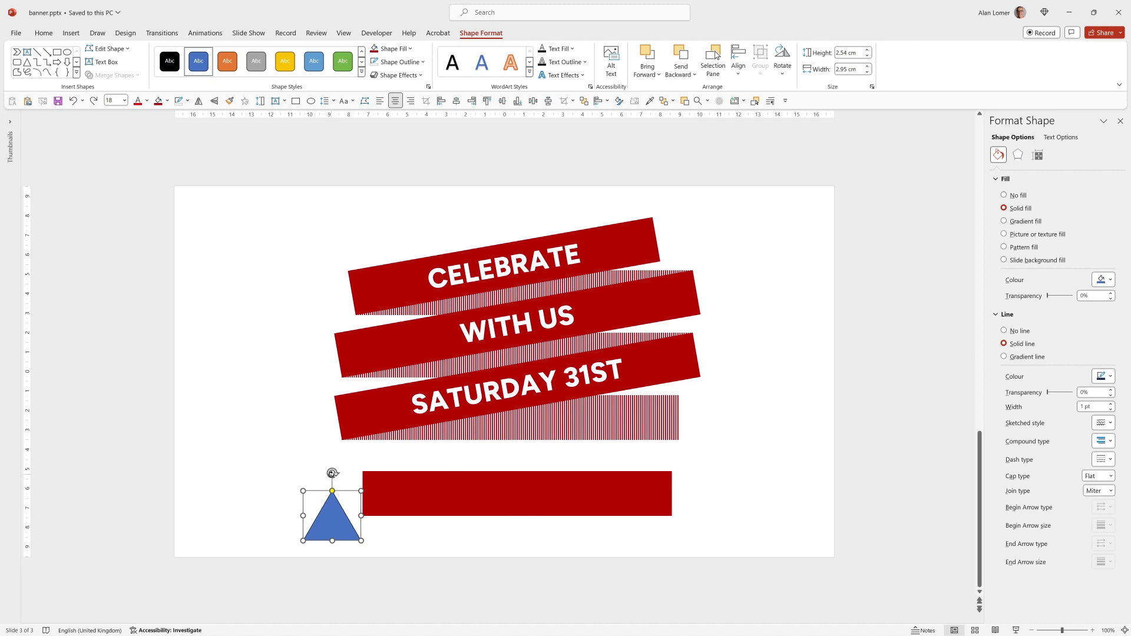
{"action": "left_click_drag", "start_coordinate": [332, 474], "coordinate": [384, 529]}
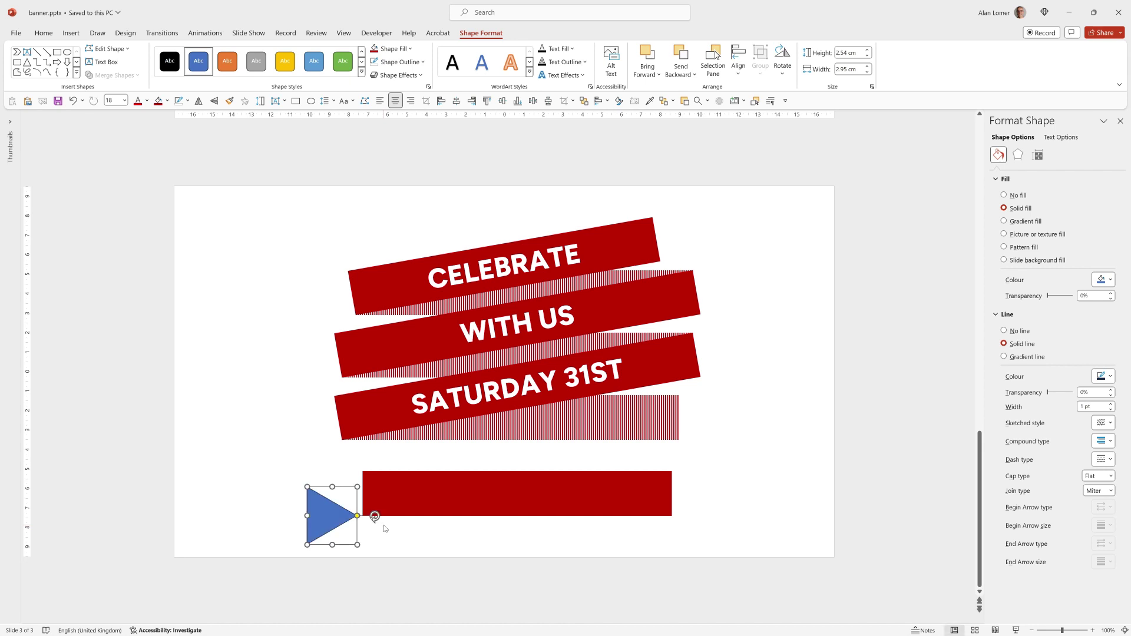
{"action": "left_click_drag", "start_coordinate": [318, 517], "coordinate": [372, 489]}
{"action": "scroll", "coordinate": [313, 482], "scroll_direction": "up", "scroll_amount": 2, "text": "ctrl"}
{"action": "left_click", "coordinate": [297, 514]}
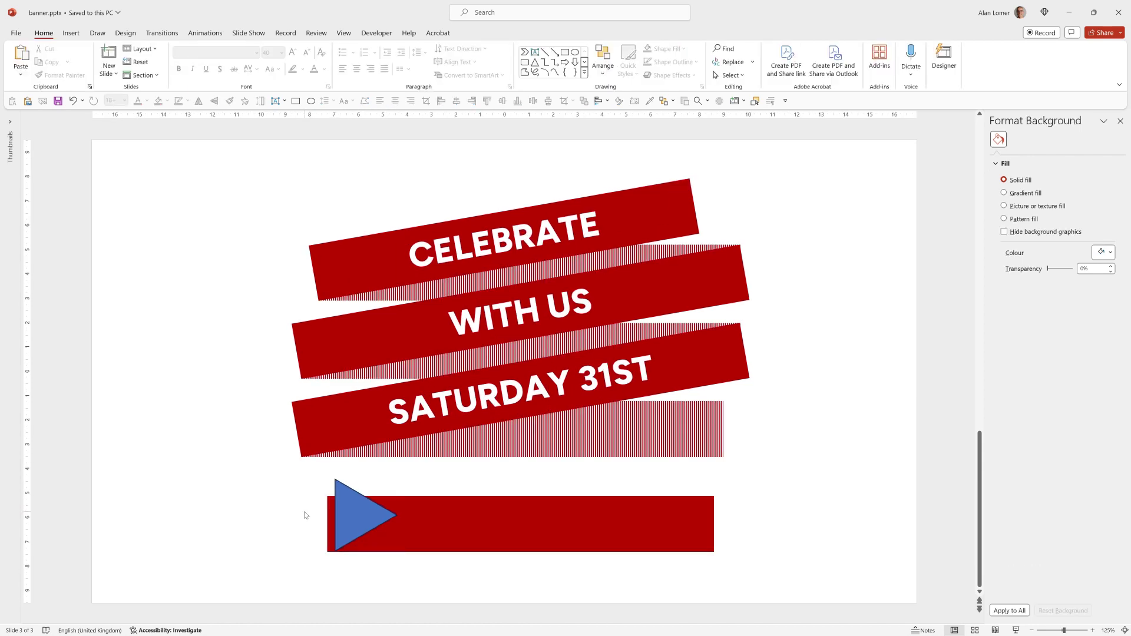
{"action": "left_click", "coordinate": [343, 492]}
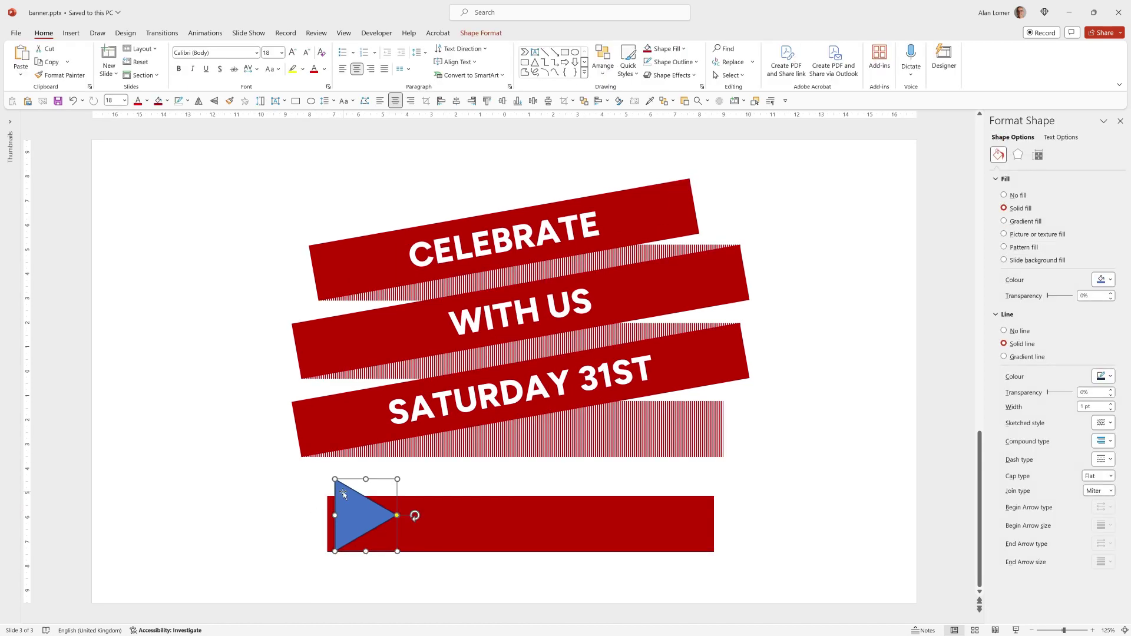
{"action": "left_click", "coordinate": [450, 505], "text": "shift"}
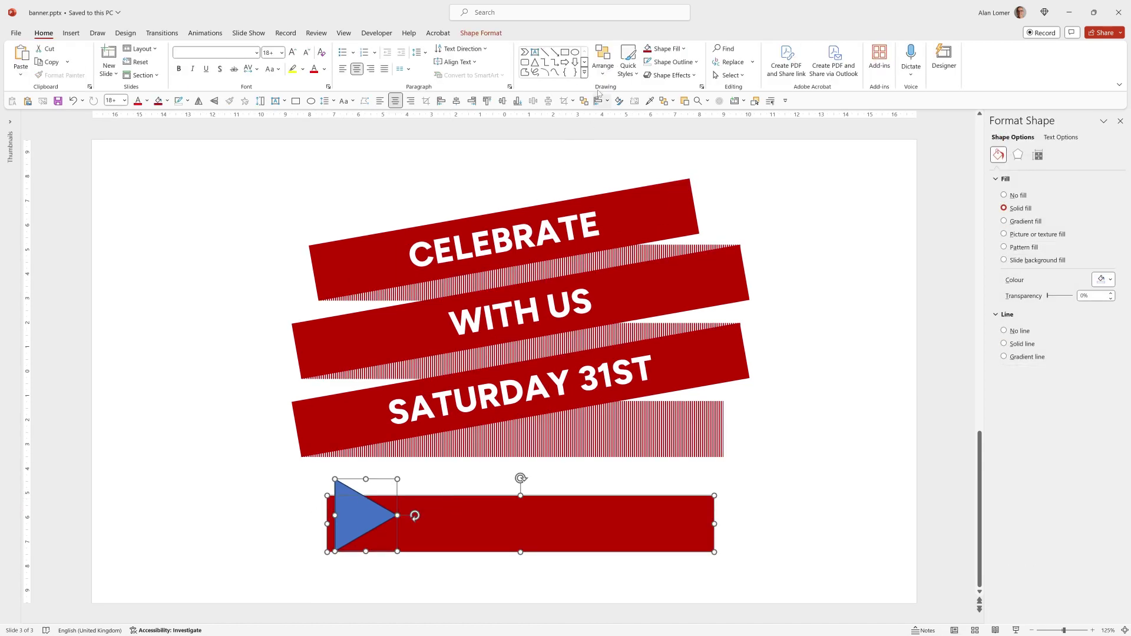
Step: Align the triangle and red bar along their left and bottom edges
{"action": "left_click", "coordinate": [603, 59]}
{"action": "mouse_move", "coordinate": [628, 247]}
{"action": "left_click", "coordinate": [689, 252]}
{"action": "left_click", "coordinate": [603, 76]}
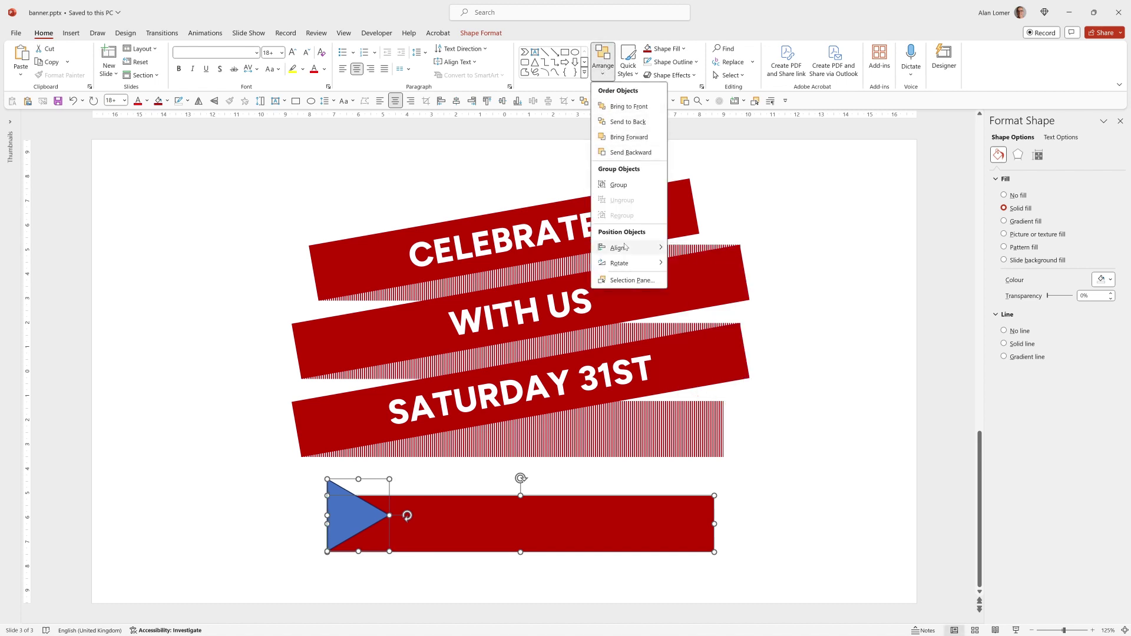
{"action": "left_click", "coordinate": [704, 328]}
Step: Resize the triangle to the bar's height and a narrower width, then align it left with the bar again
{"action": "left_click", "coordinate": [233, 568]}
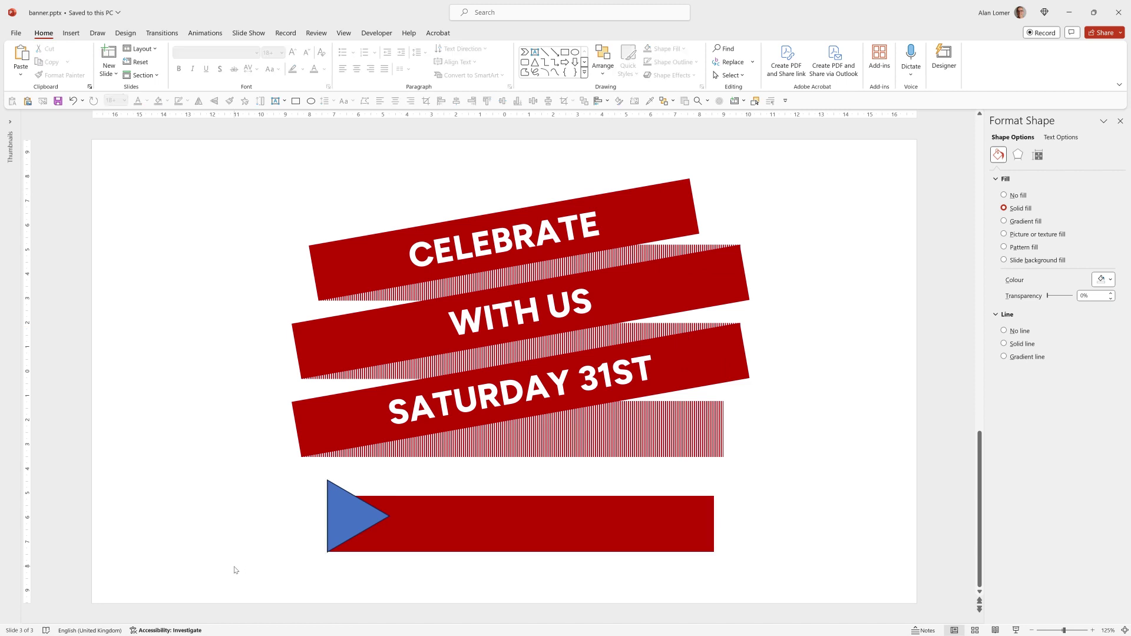
{"action": "left_click", "coordinate": [362, 495]}
{"action": "left_click", "coordinate": [340, 503]}
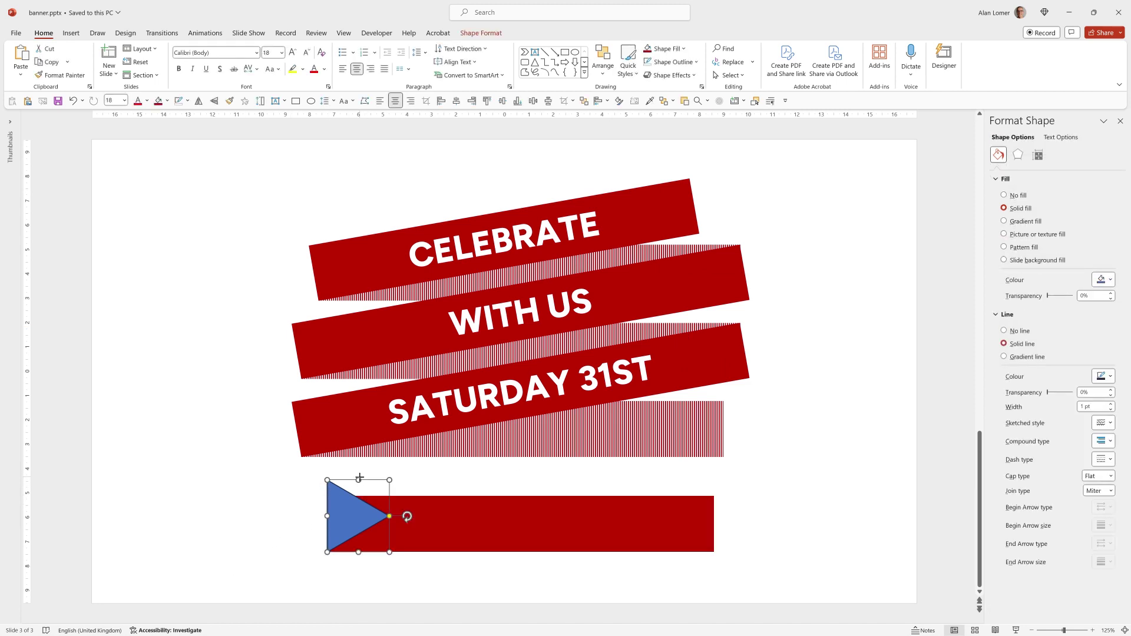
{"action": "left_click_drag", "start_coordinate": [359, 479], "coordinate": [357, 496]}
{"action": "scroll", "coordinate": [319, 529], "scroll_direction": "up", "scroll_amount": 1}
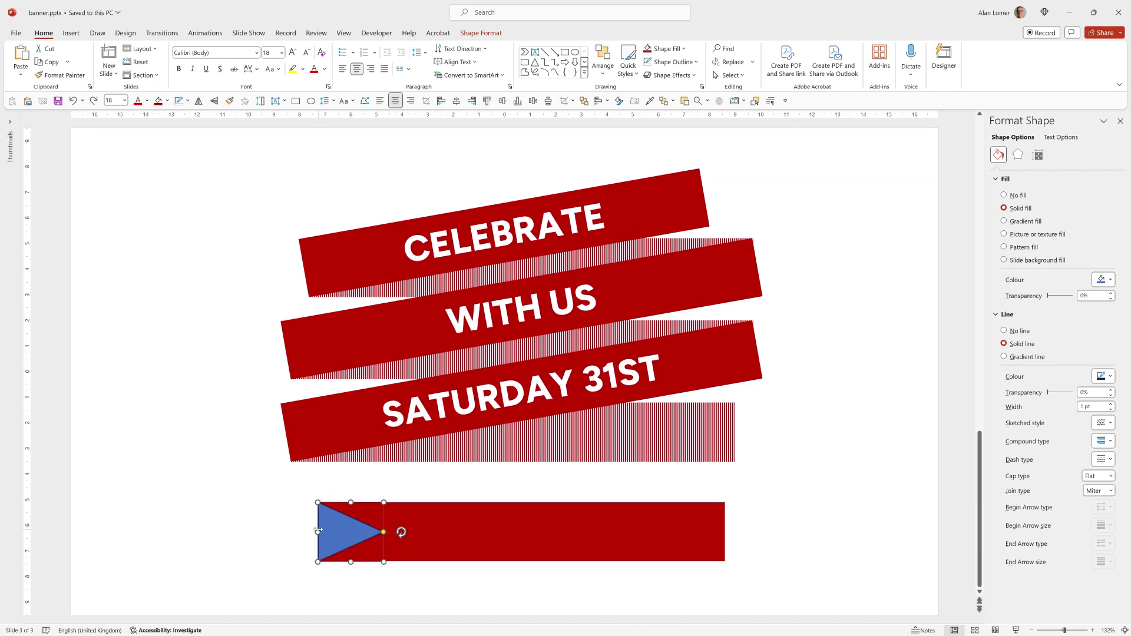
{"action": "left_click_drag", "start_coordinate": [320, 529], "coordinate": [353, 529]}
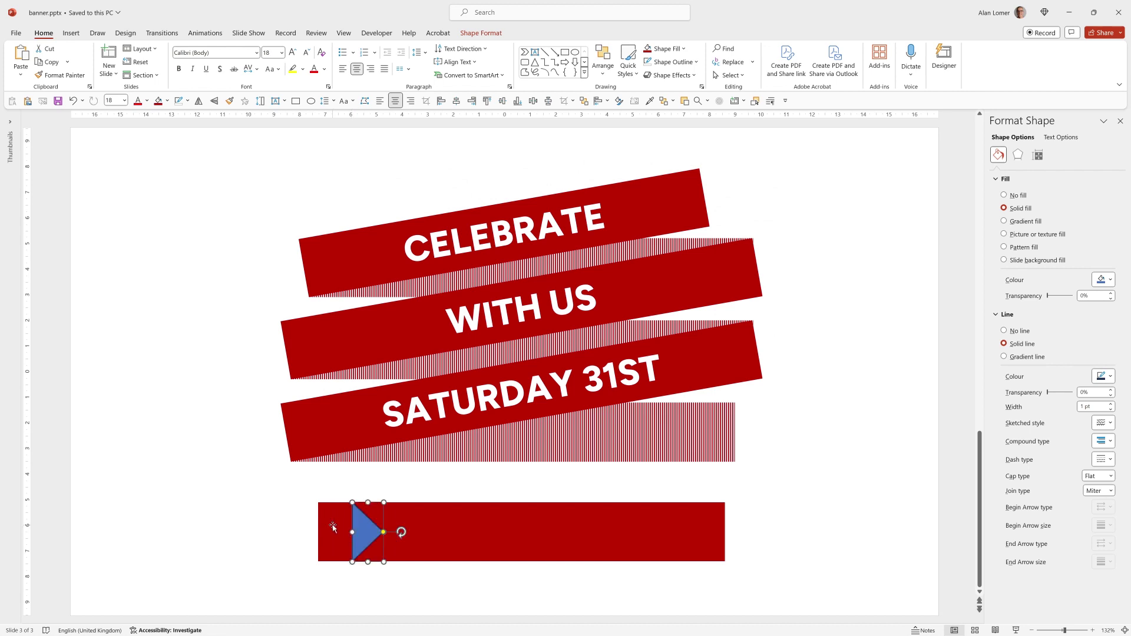
{"action": "left_click", "coordinate": [333, 526], "text": "shift"}
{"action": "left_click", "coordinate": [602, 64]}
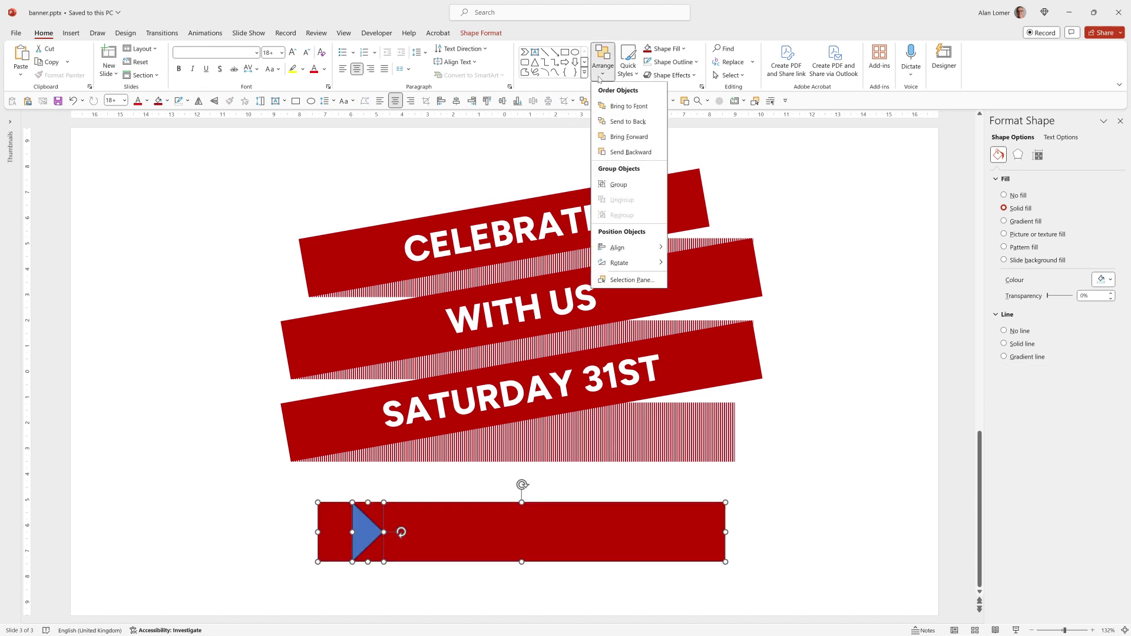
{"action": "mouse_move", "coordinate": [618, 247]}
{"action": "left_click", "coordinate": [693, 248]}
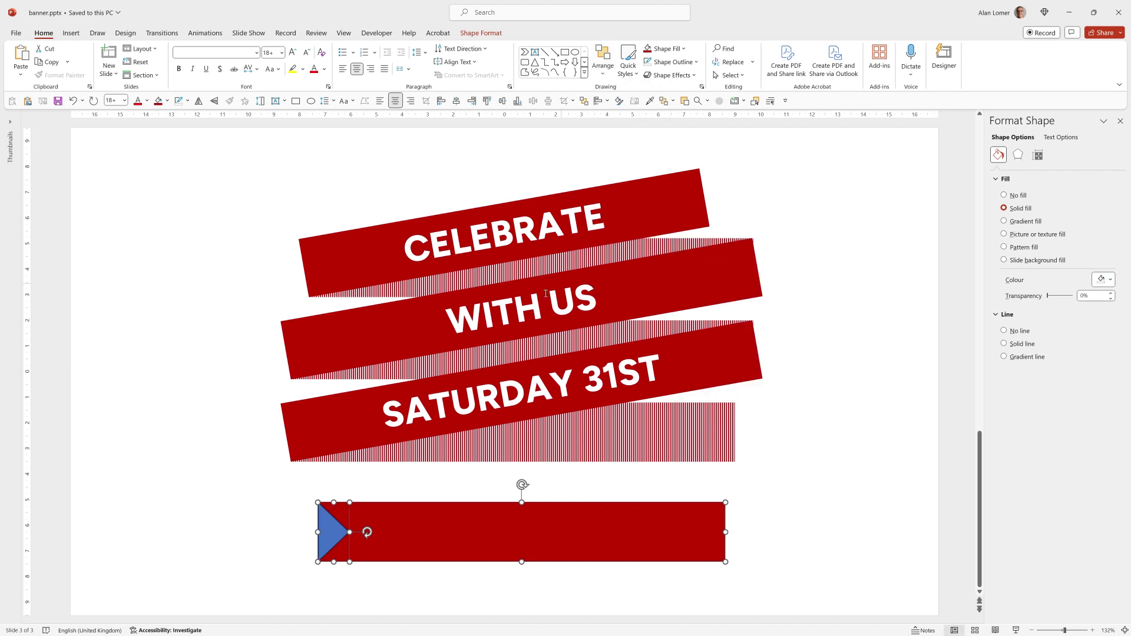
Step: Select the red bar, then the triangle, and use Merge Shapes > Subtract to notch the bar
{"action": "left_click", "coordinate": [375, 501]}
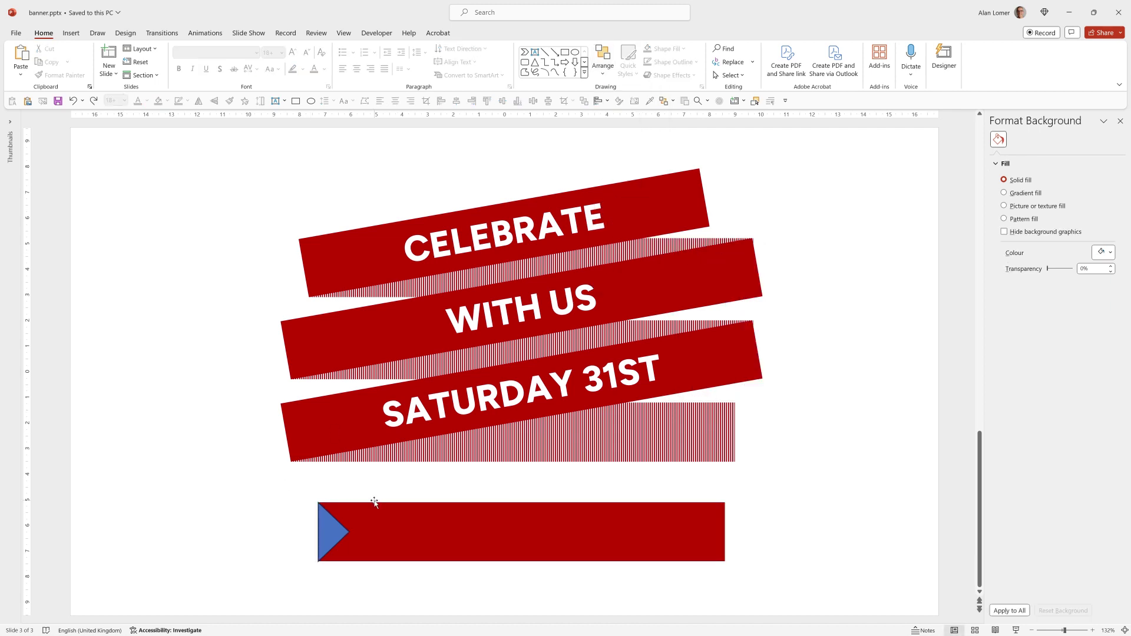
{"action": "left_click", "coordinate": [374, 506]}
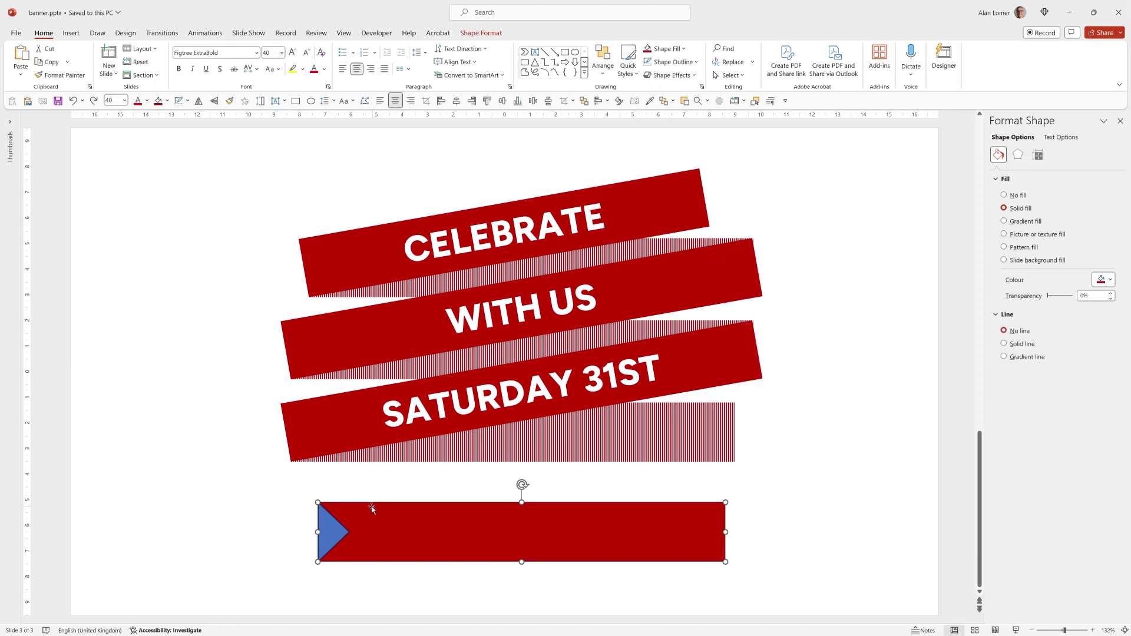
{"action": "left_click", "coordinate": [330, 527]}
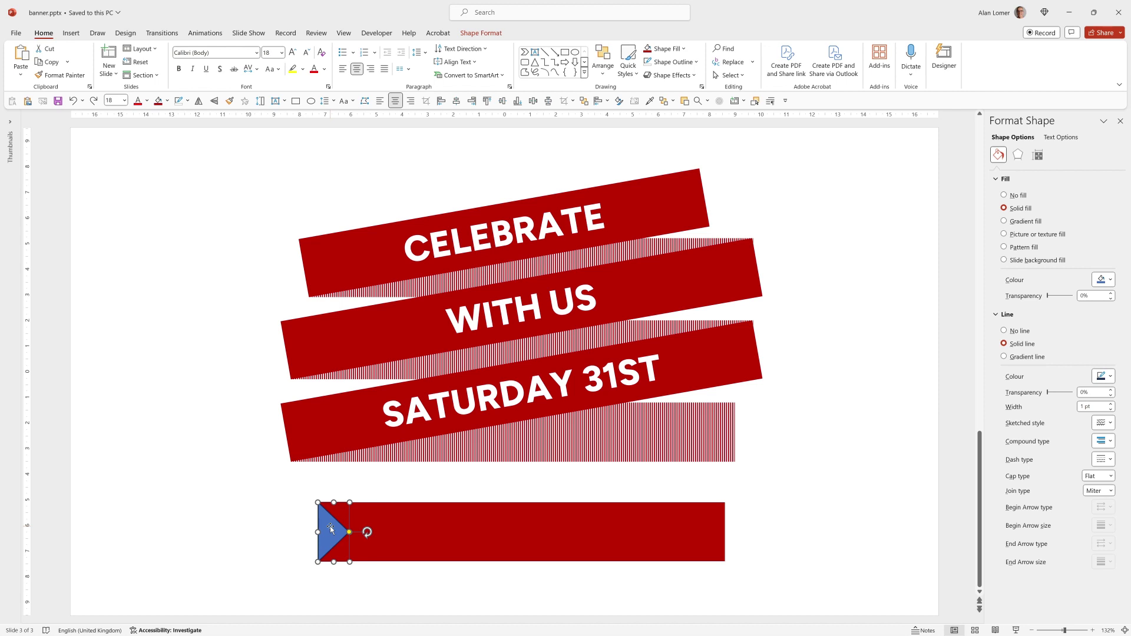
{"action": "left_click", "coordinate": [430, 523]}
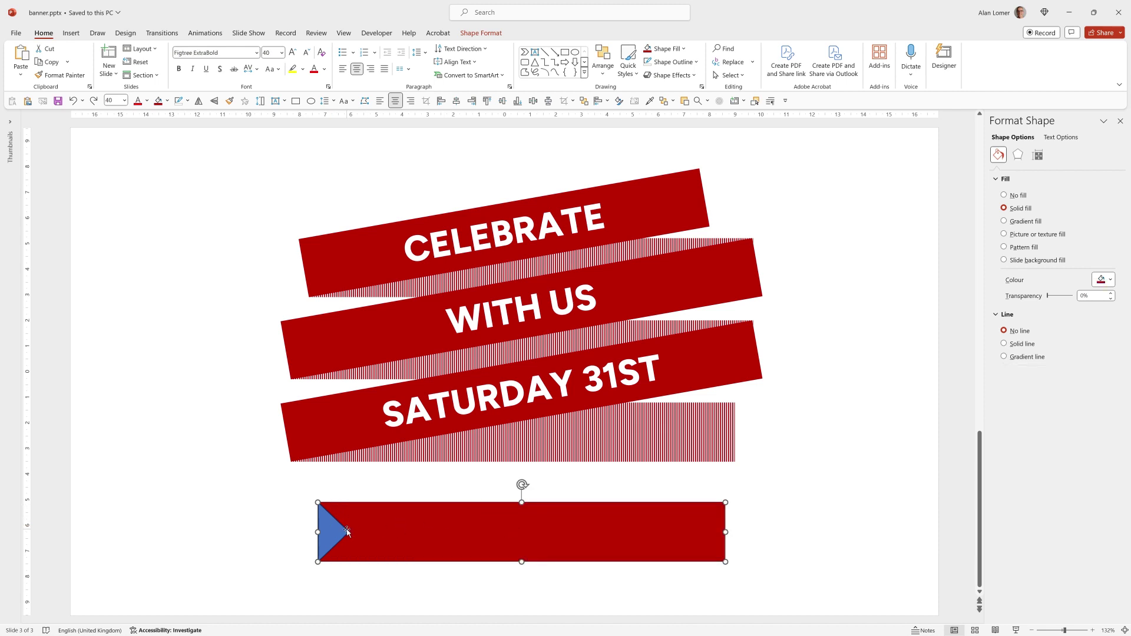
{"action": "left_click", "coordinate": [340, 526]}
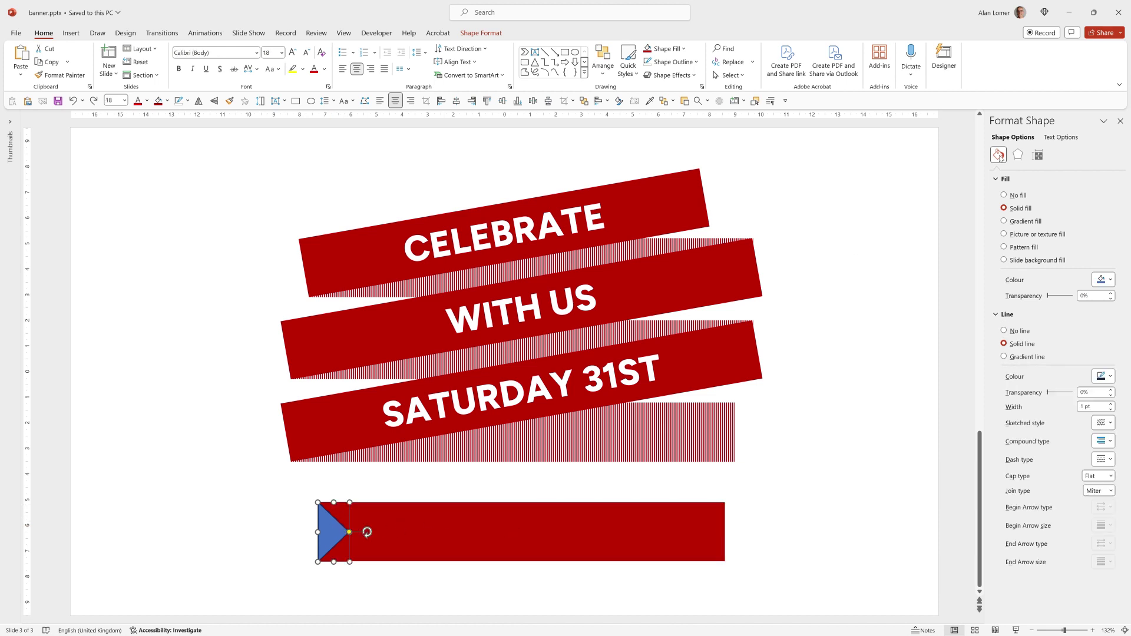
{"action": "left_click", "coordinate": [1038, 155]}
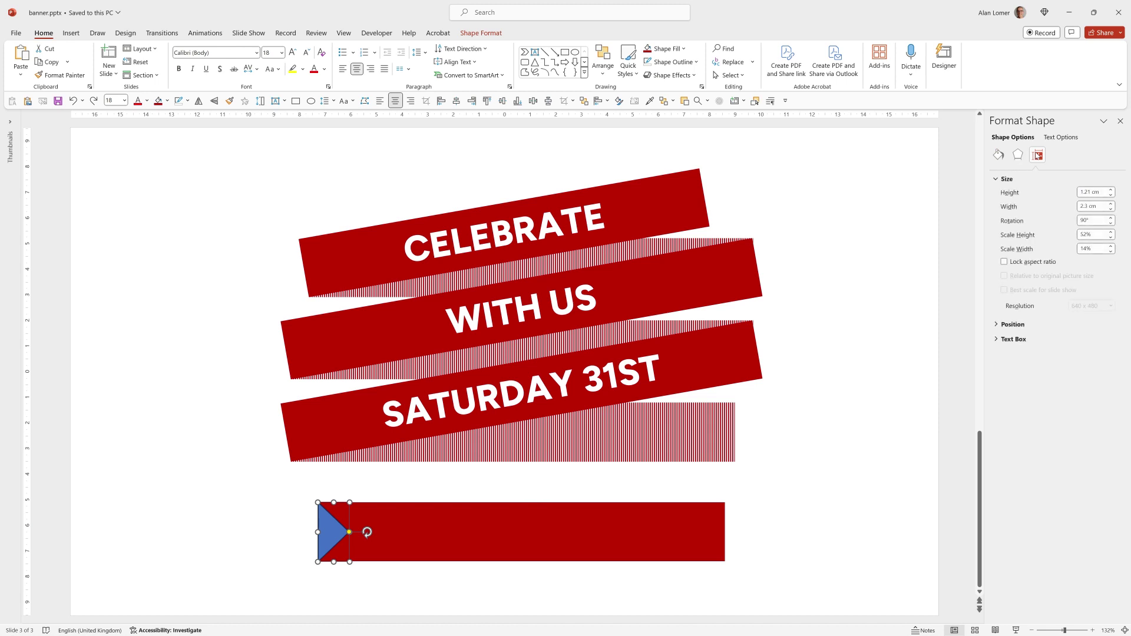
{"action": "left_click", "coordinate": [513, 510]}
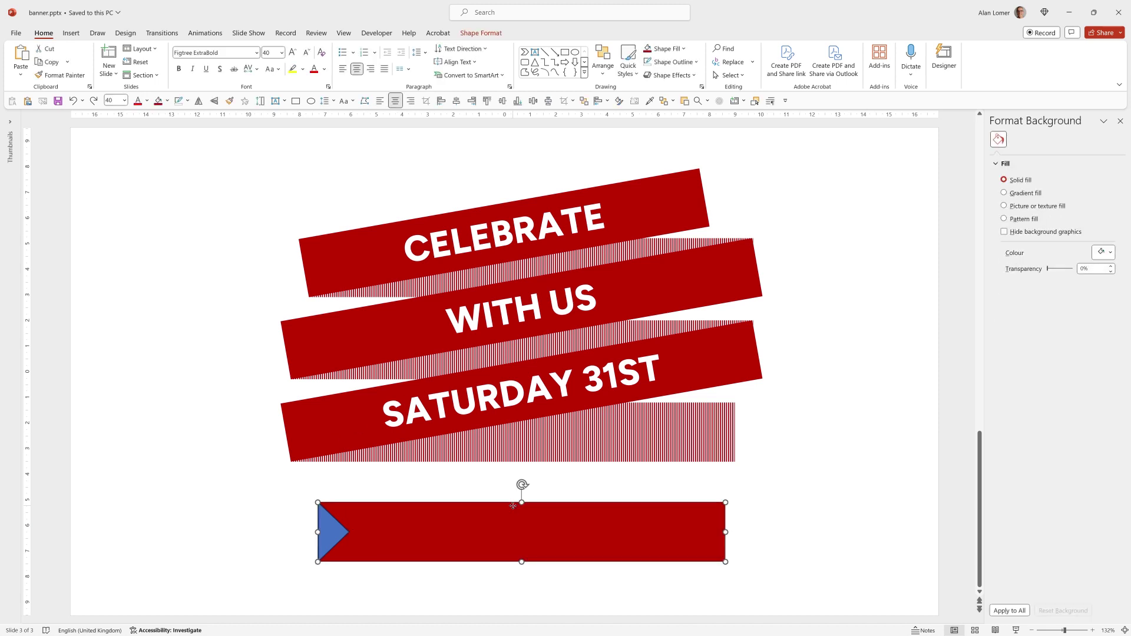
{"action": "left_click", "coordinate": [339, 535], "text": "shift"}
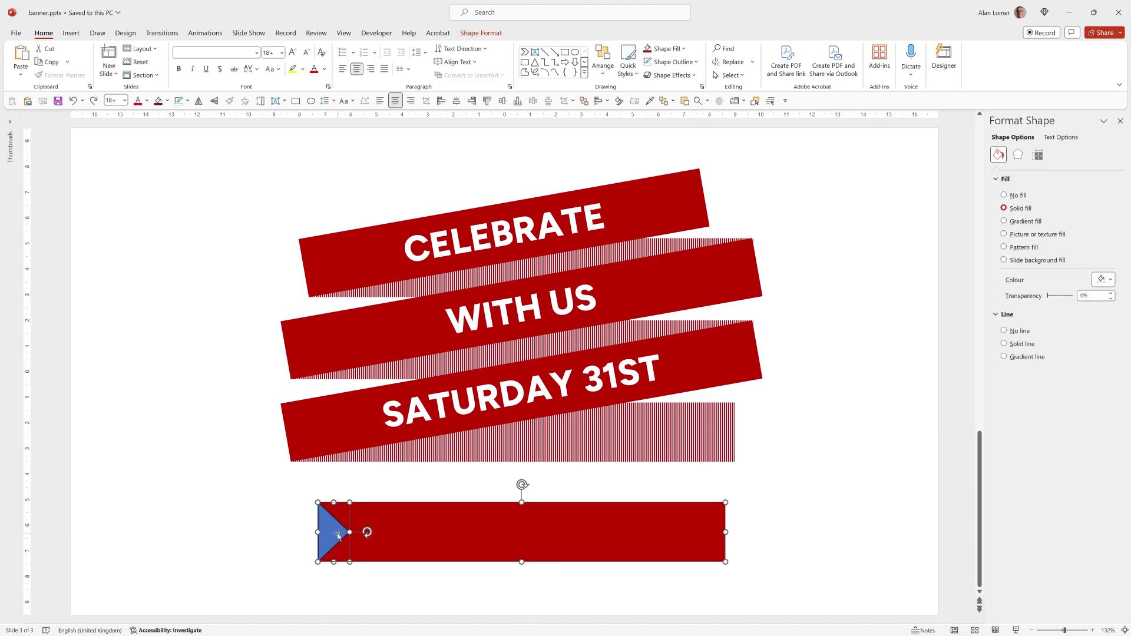
{"action": "left_click", "coordinate": [481, 33]}
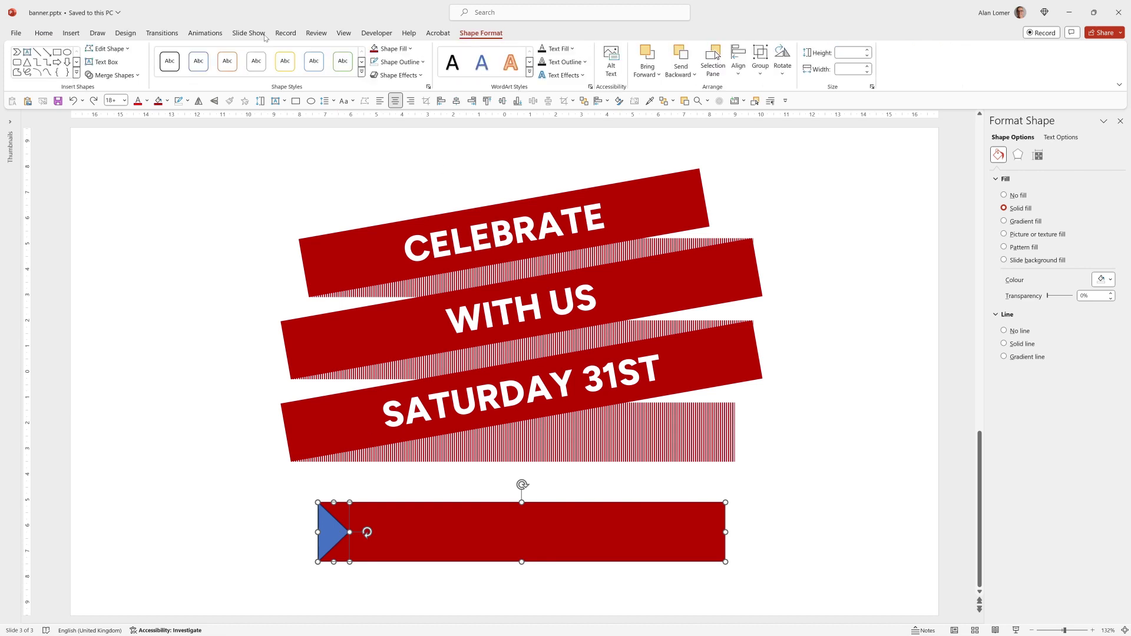
{"action": "left_click", "coordinate": [133, 76]}
{"action": "left_click", "coordinate": [113, 147]}
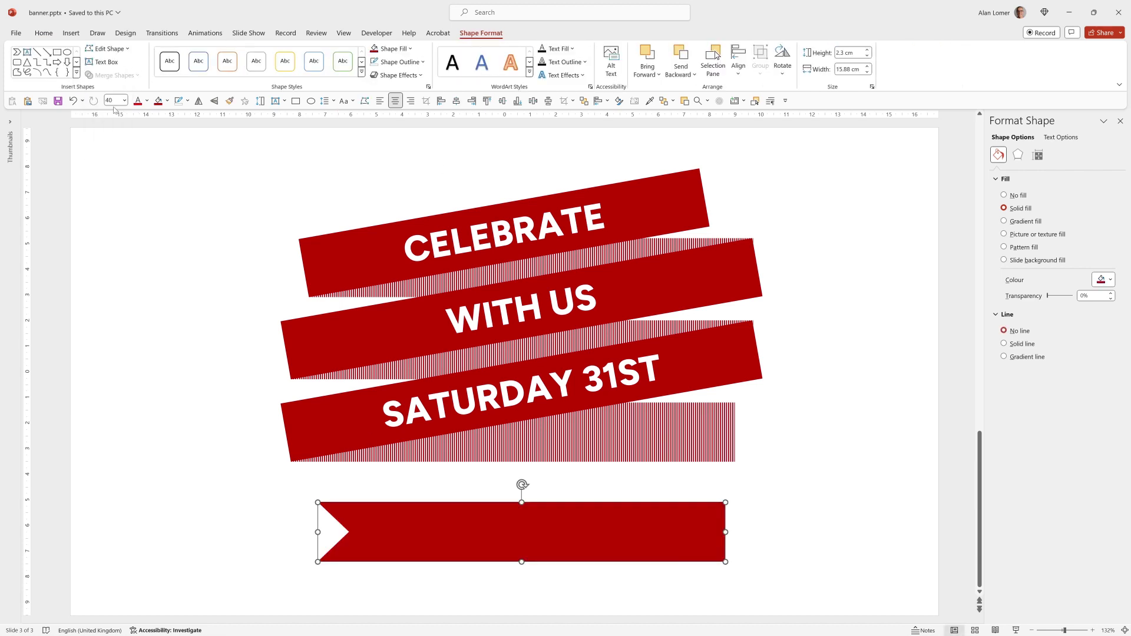
Step: Rotate the notched banner to -10°, move it under SATURDAY 31ST and type IN LONDON
{"action": "left_click", "coordinate": [1037, 155]}
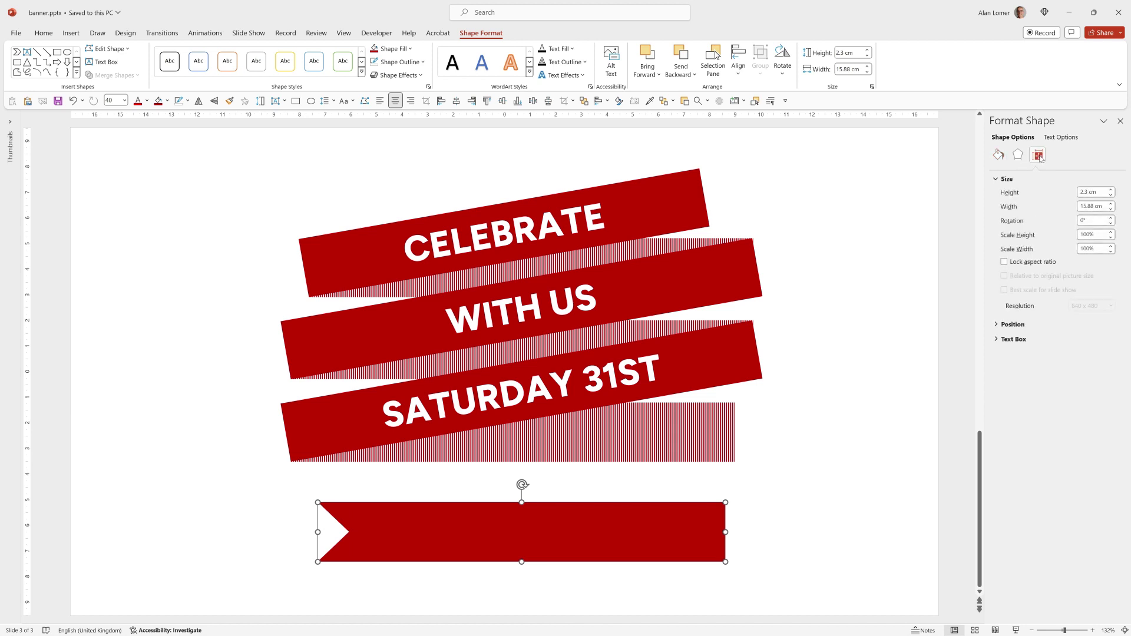
{"action": "double_click", "coordinate": [1082, 222]}
{"action": "type", "text": "-10"}
{"action": "key", "text": "Return"}
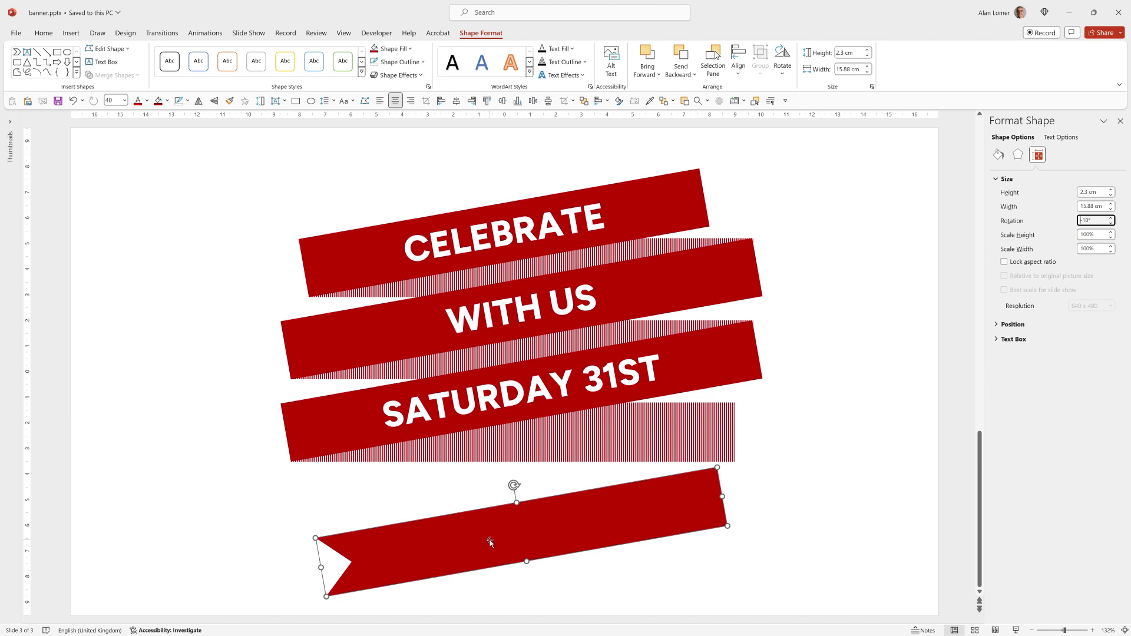
{"action": "left_click_drag", "start_coordinate": [492, 536], "coordinate": [509, 469]}
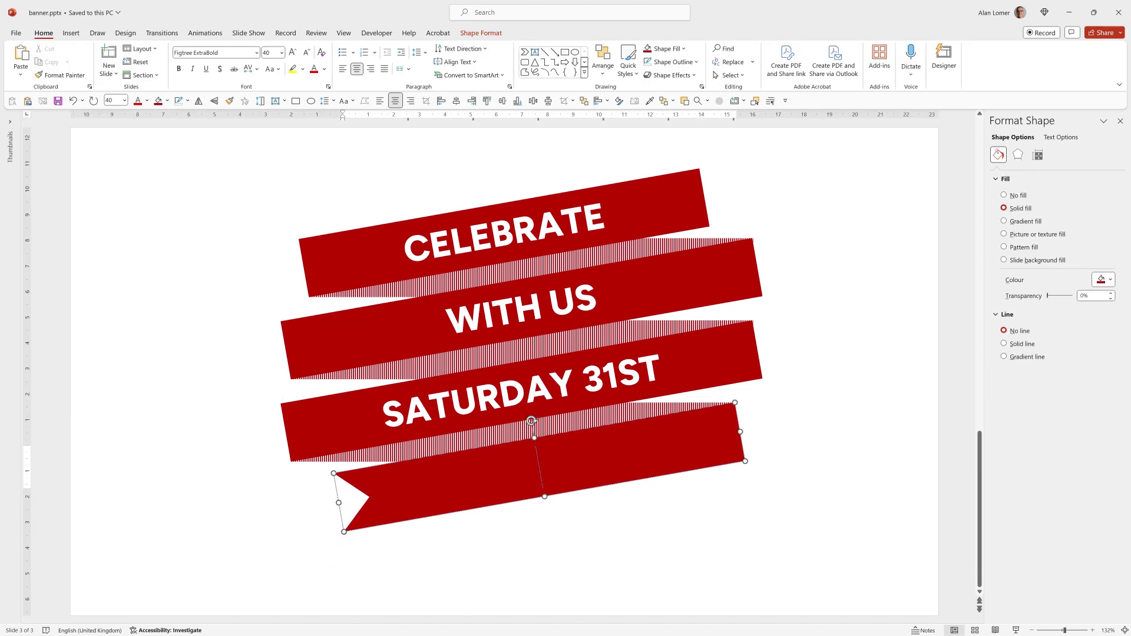
{"action": "type", "text": "IN LONDON"}
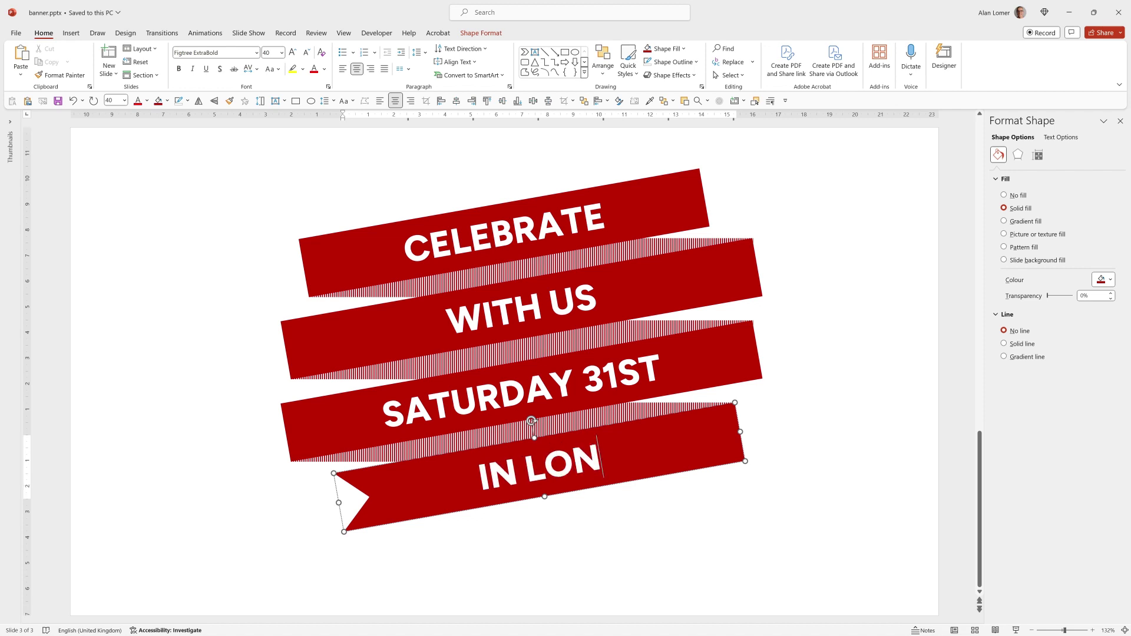
{"action": "left_click", "coordinate": [522, 531]}
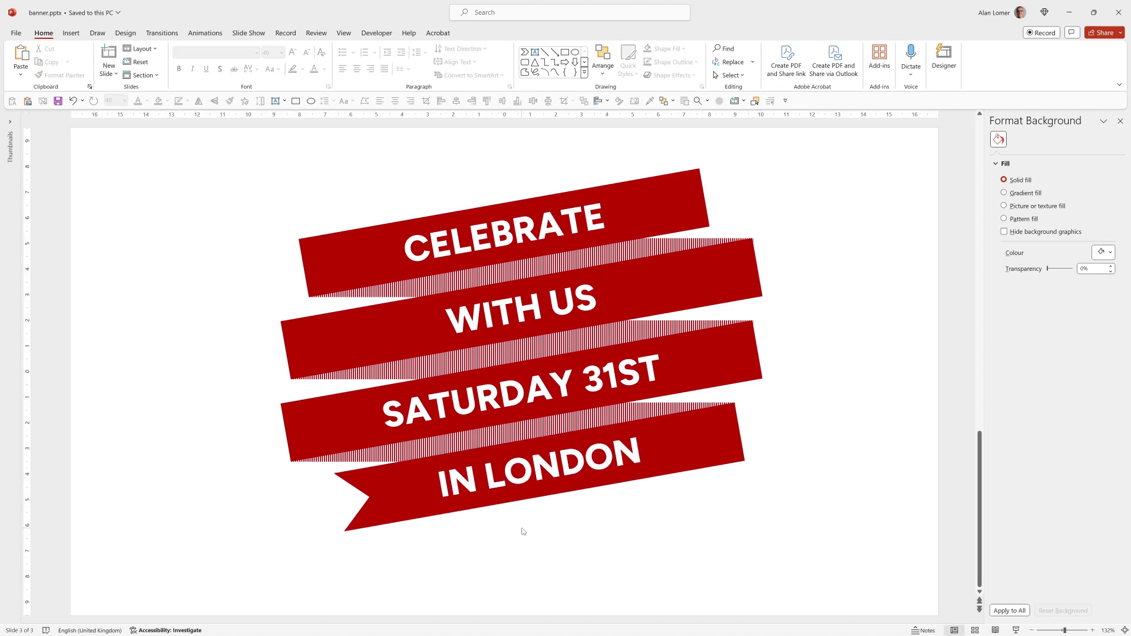
Step: Select all banners and stripes, group them with Ctrl+G, then apply Align Centre and Align Middle
{"action": "left_click_drag", "start_coordinate": [181, 569], "coordinate": [817, 125]}
{"action": "key", "text": "ctrl+g"}
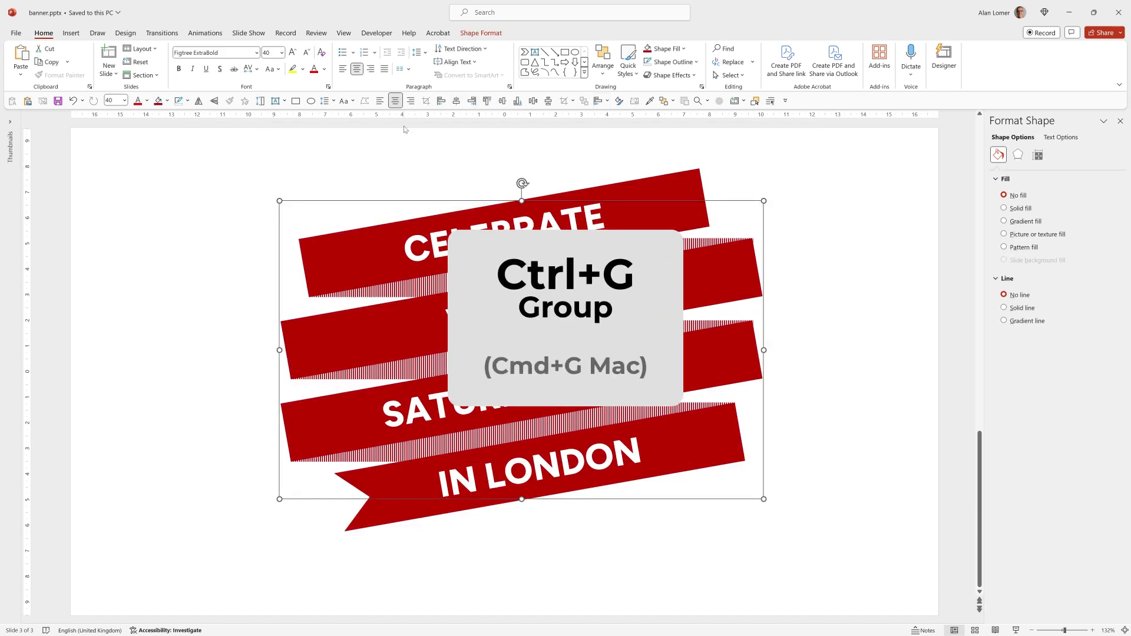
{"action": "left_click", "coordinate": [603, 62]}
{"action": "mouse_move", "coordinate": [631, 247]}
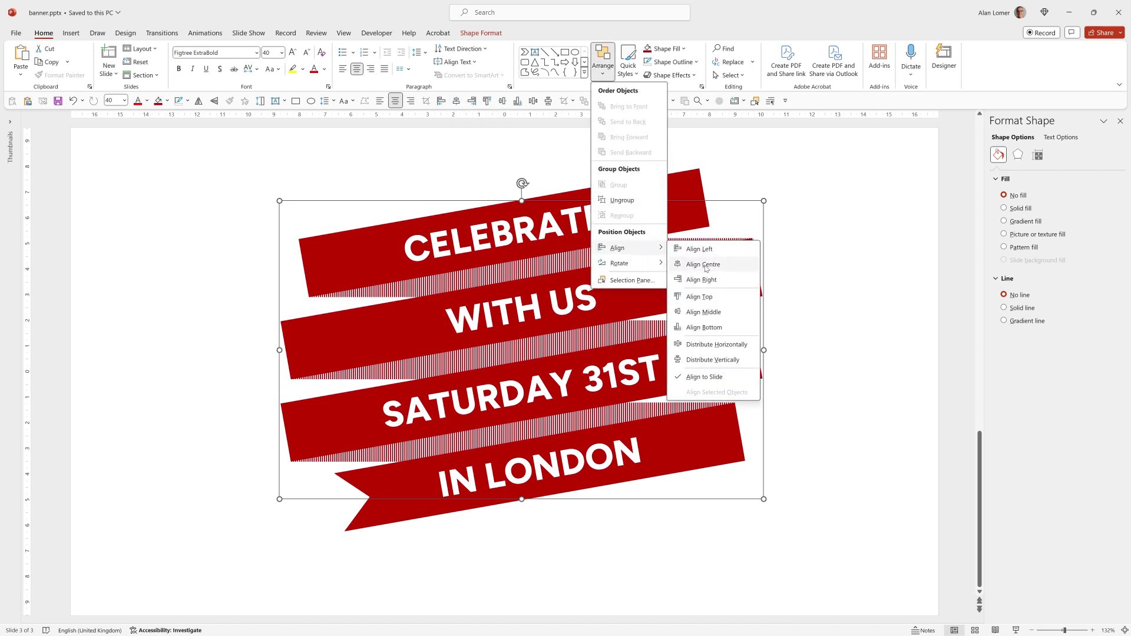
{"action": "left_click", "coordinate": [707, 263]}
{"action": "left_click", "coordinate": [603, 62]}
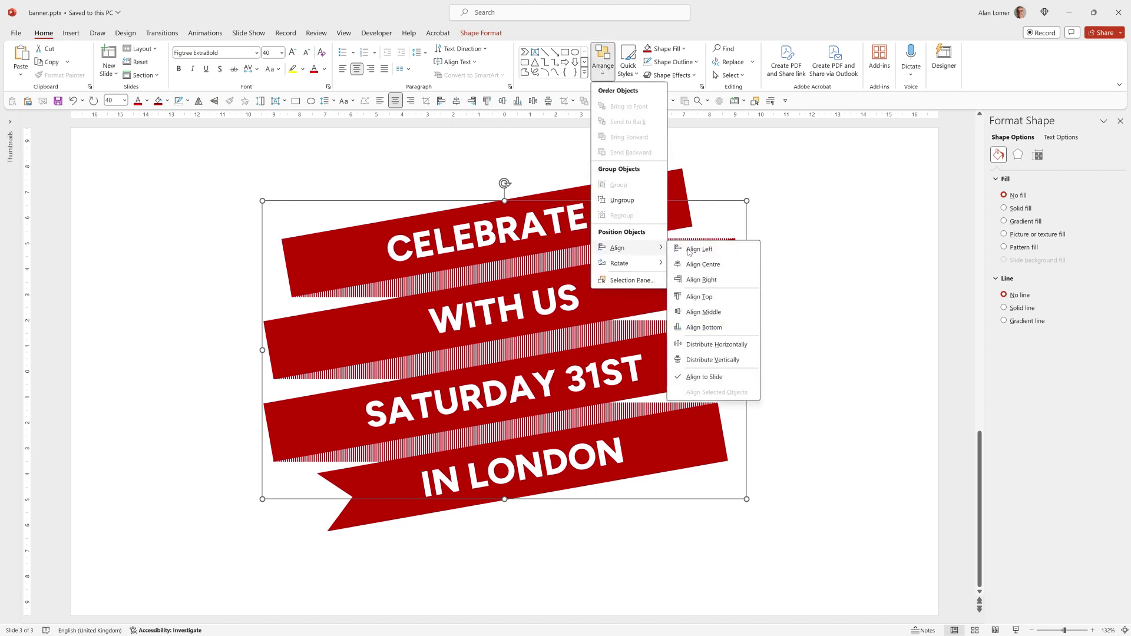
{"action": "left_click", "coordinate": [711, 312]}
{"action": "left_click", "coordinate": [191, 355]}
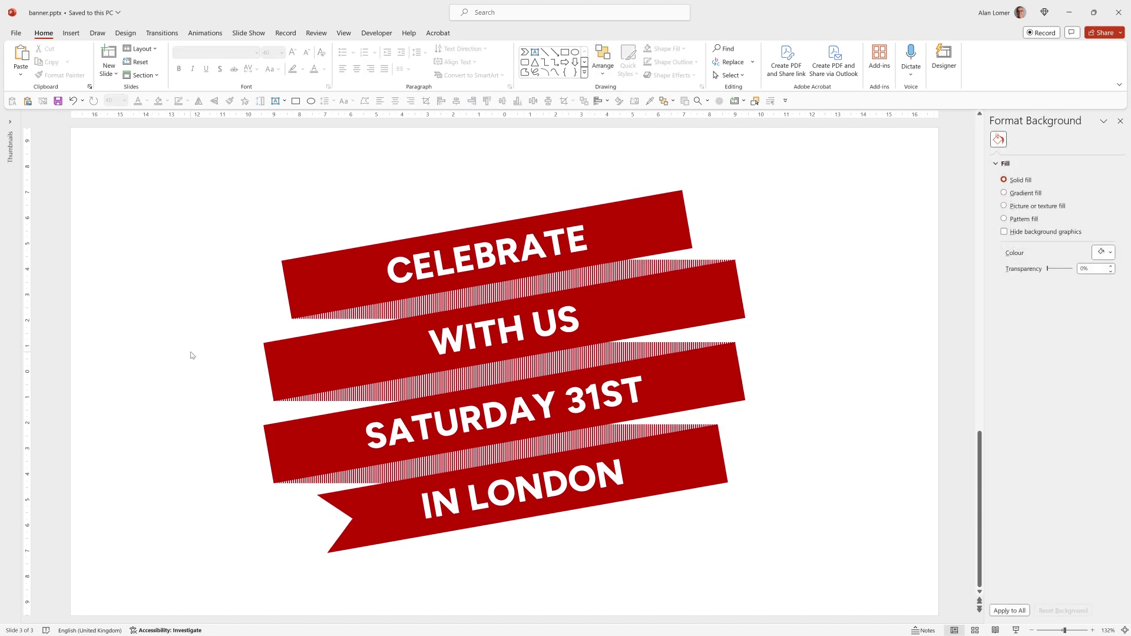
Step: Ungroup the banner group into separate ribbon shapes
{"action": "left_click", "coordinate": [333, 264]}
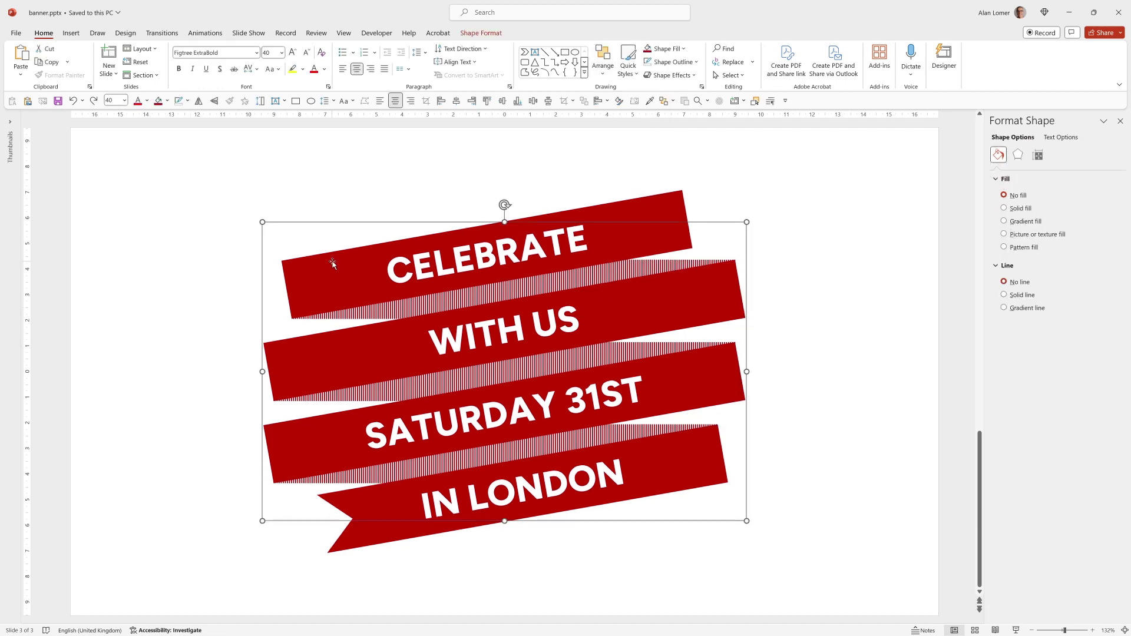
{"action": "right_click", "coordinate": [333, 261]}
{"action": "mouse_move", "coordinate": [369, 352]}
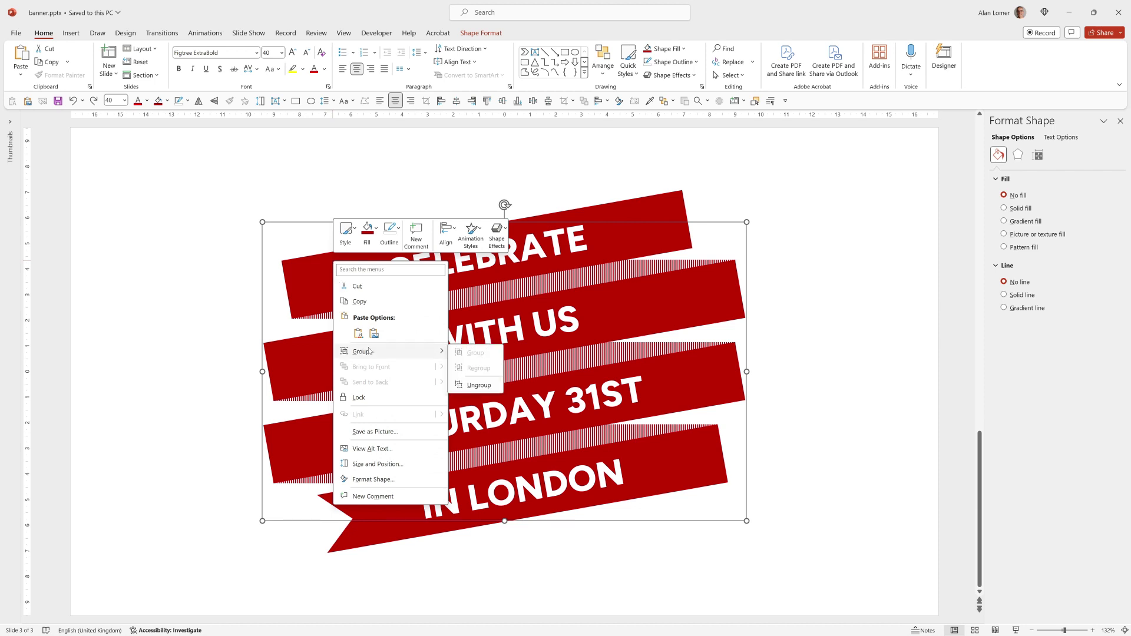
{"action": "left_click", "coordinate": [479, 386]}
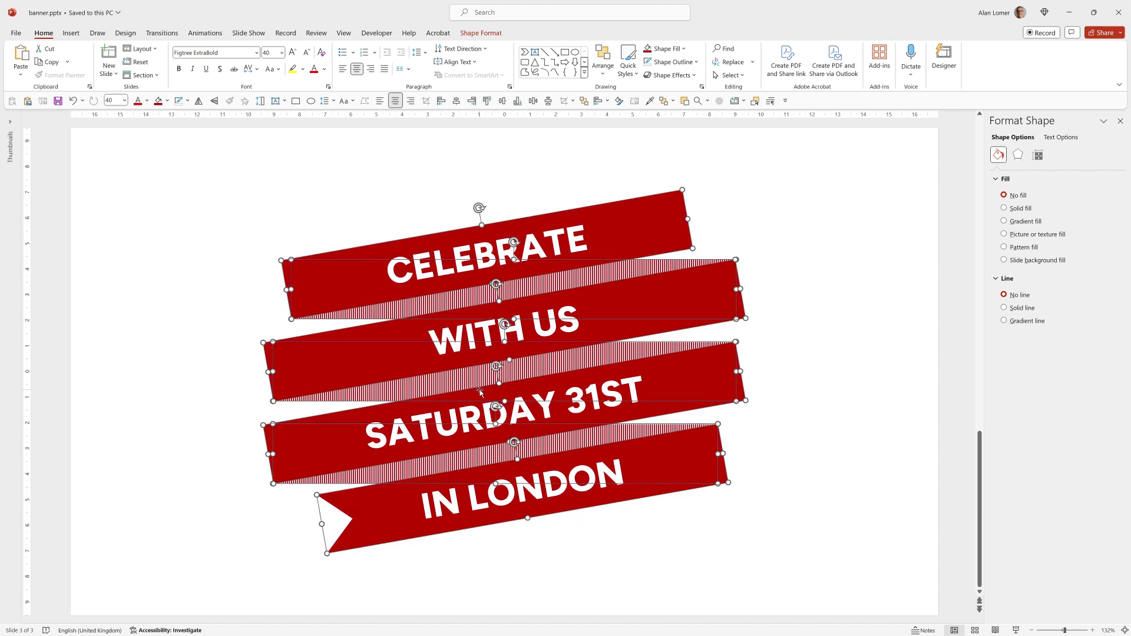
{"action": "left_click", "coordinate": [901, 283]}
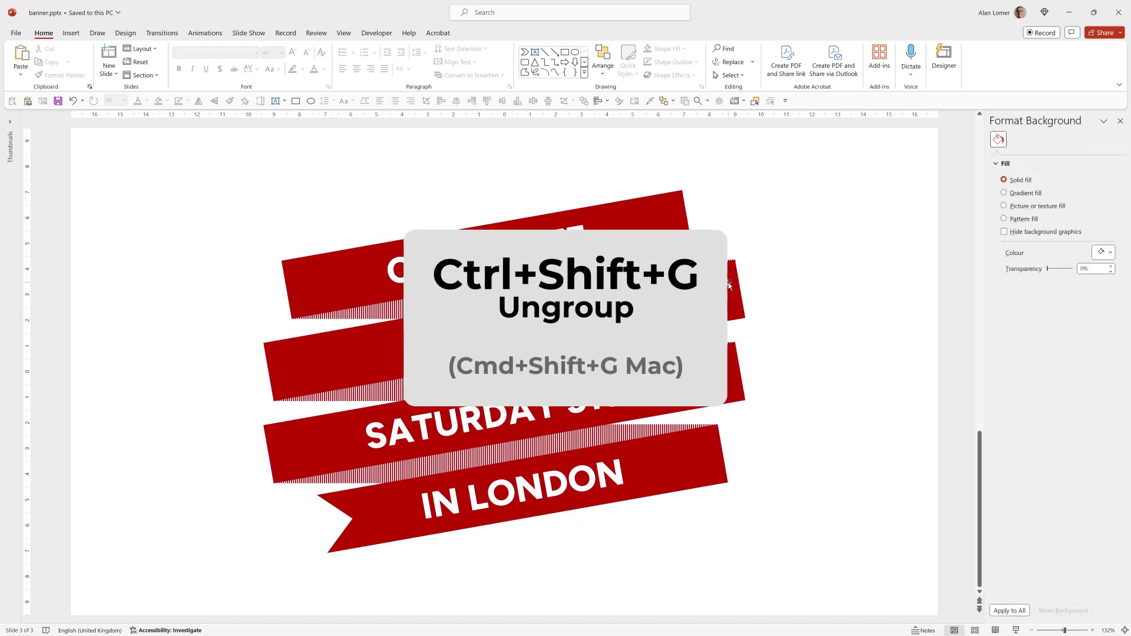
Step: Demo changing WITH US to WITH ME with a blue fill, then undo the blue fill
{"action": "left_click", "coordinate": [729, 286]}
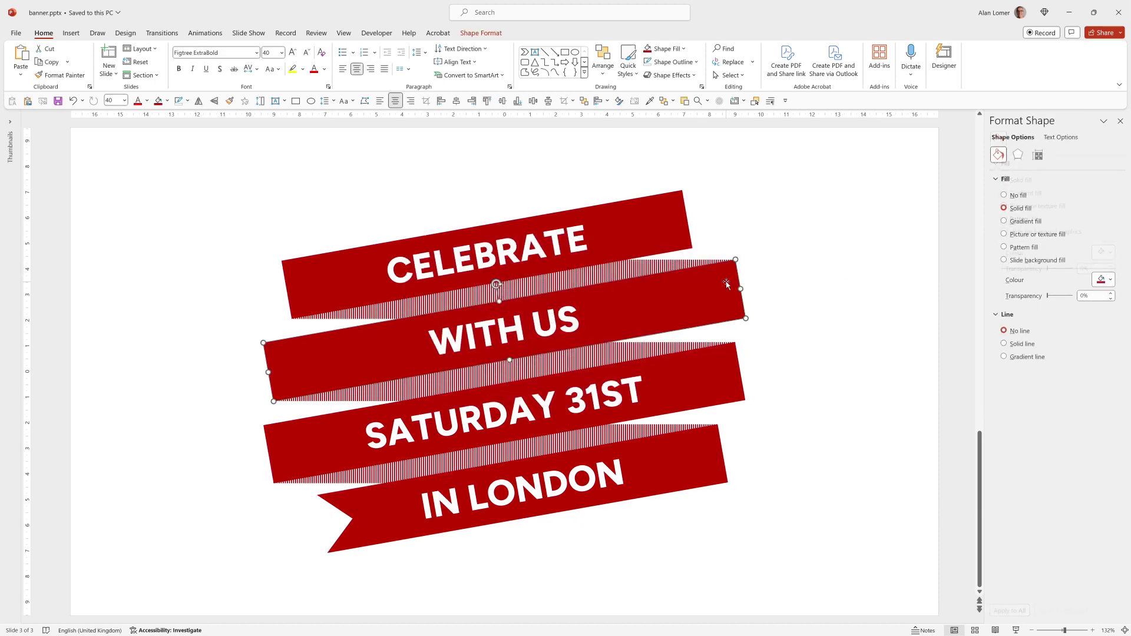
{"action": "double_click", "coordinate": [536, 322]}
{"action": "type", "text": "ME"}
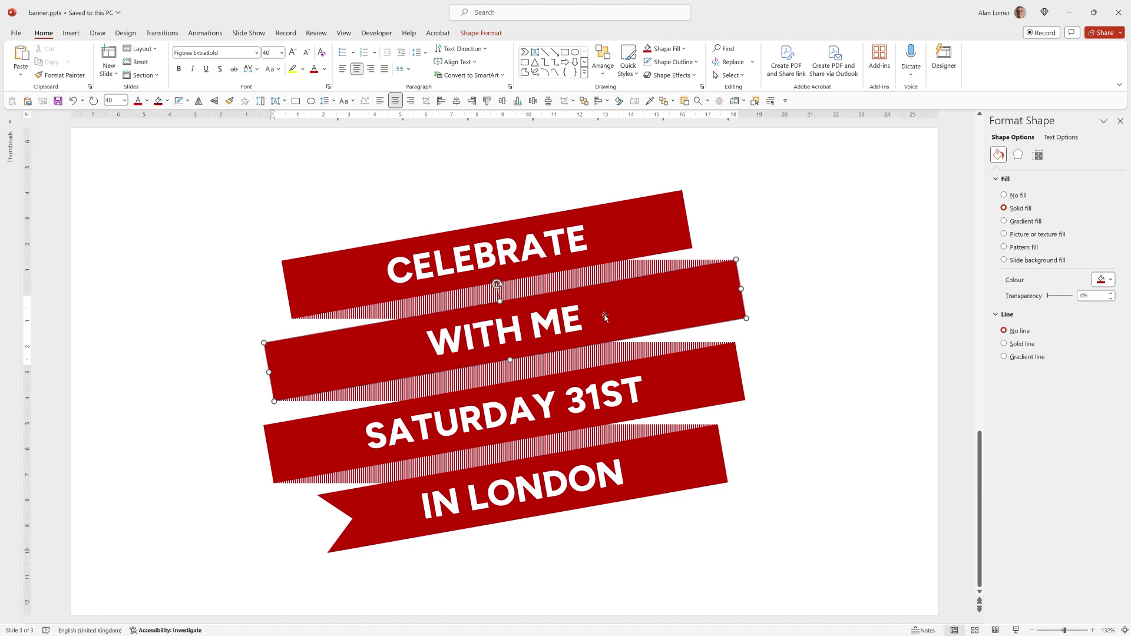
{"action": "left_click", "coordinate": [808, 328]}
{"action": "left_click", "coordinate": [731, 291]}
{"action": "left_click", "coordinate": [669, 48]}
{"action": "left_click", "coordinate": [681, 75]}
{"action": "left_click", "coordinate": [850, 261]}
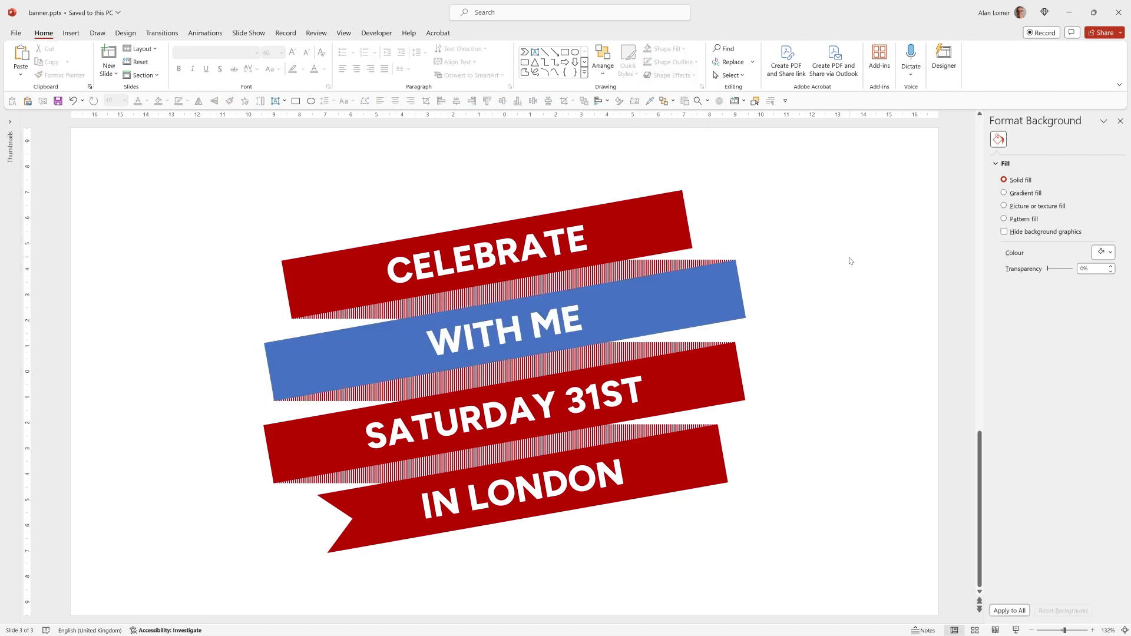
{"action": "key", "text": "ctrl+z"}
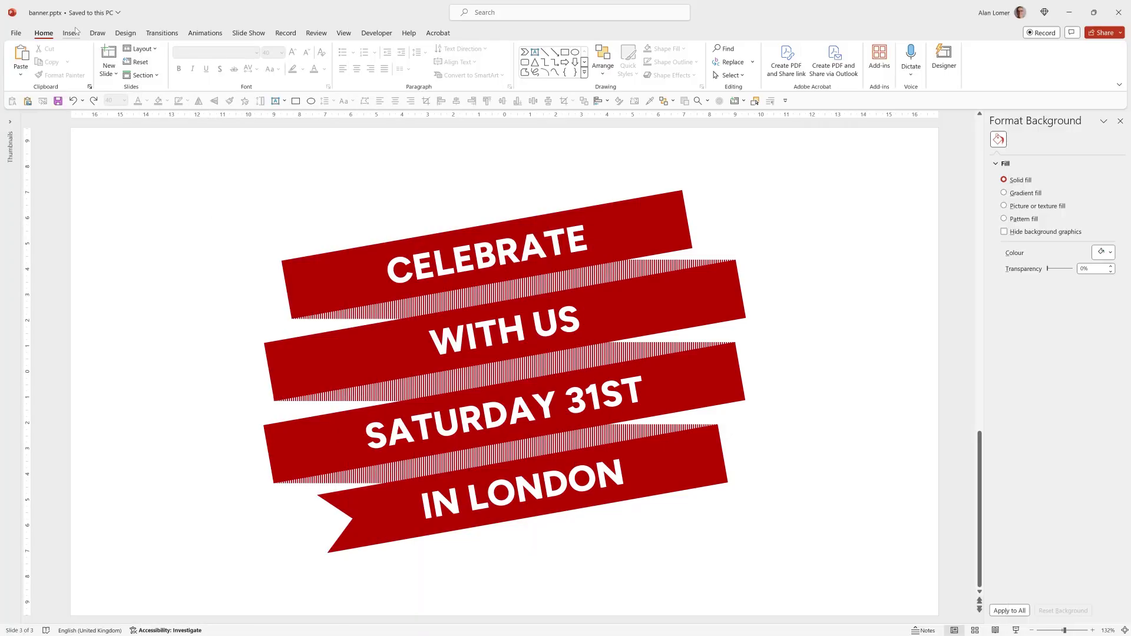
Step: Insert the second stock video clip found by searching 'celebrate'
{"action": "left_click", "coordinate": [72, 33]}
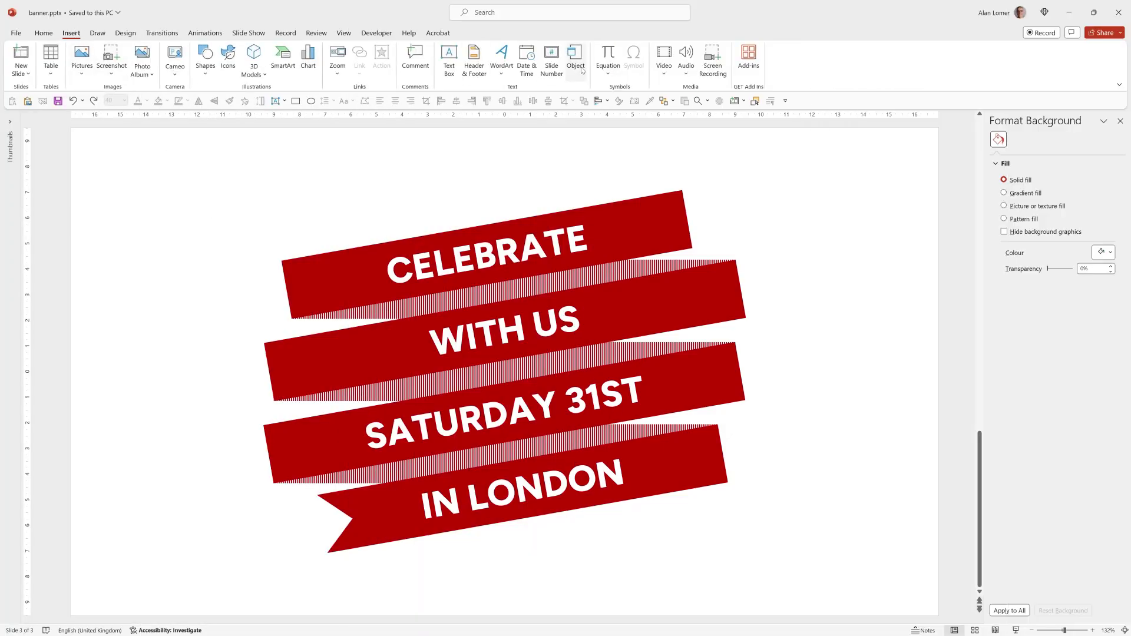
{"action": "left_click", "coordinate": [672, 78]}
{"action": "left_click", "coordinate": [680, 123]}
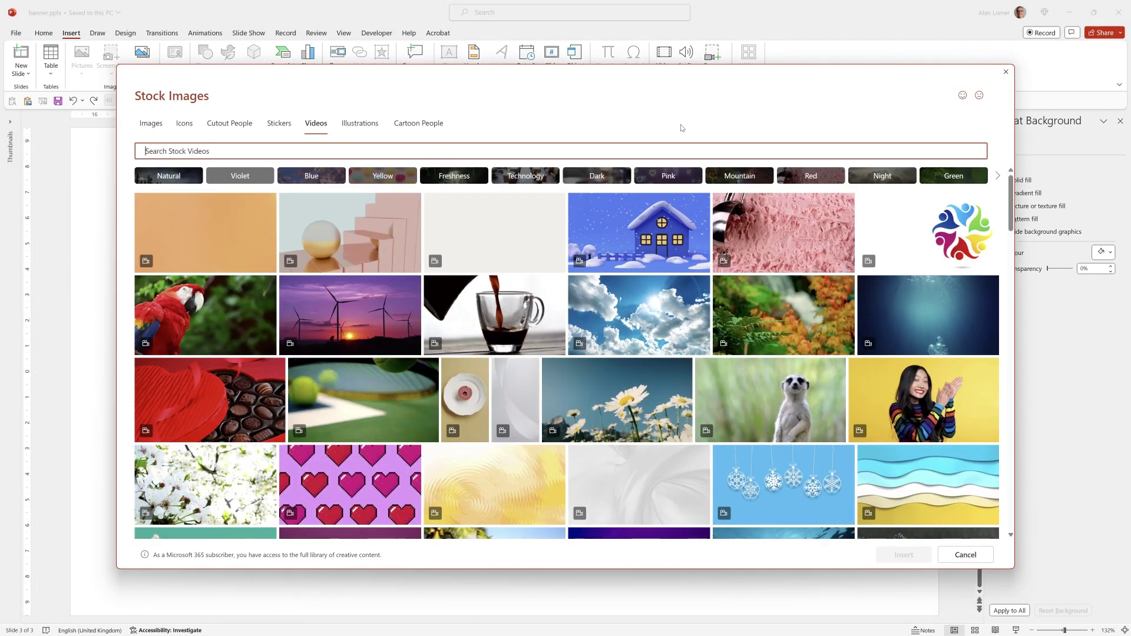
{"action": "type", "text": "celebrate"}
{"action": "left_click", "coordinate": [350, 230]}
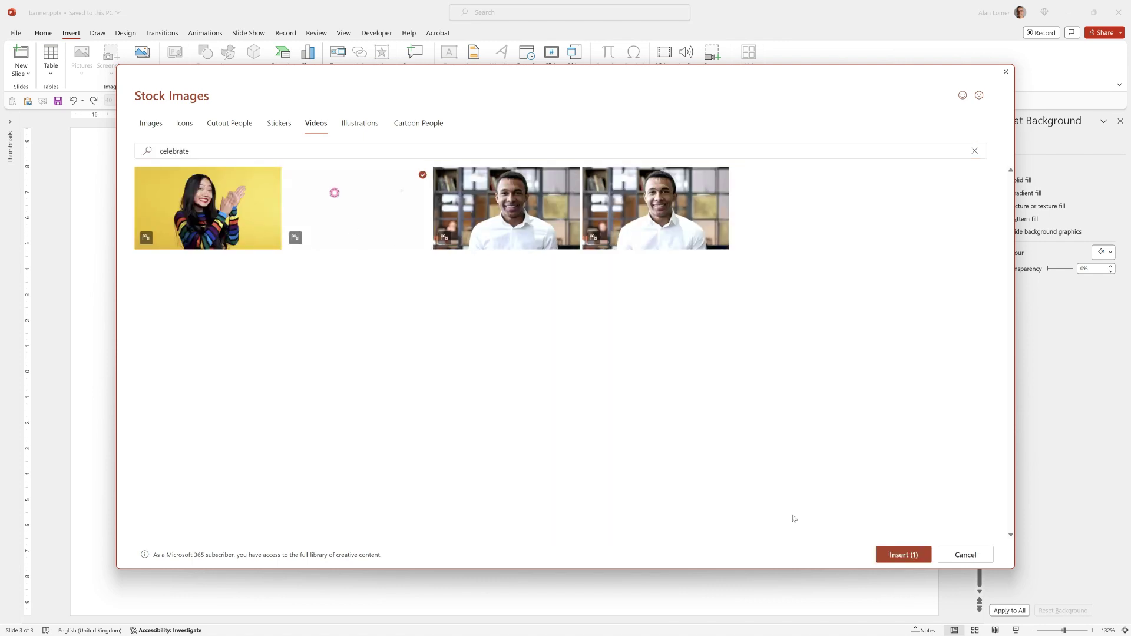
{"action": "left_click", "coordinate": [902, 555]}
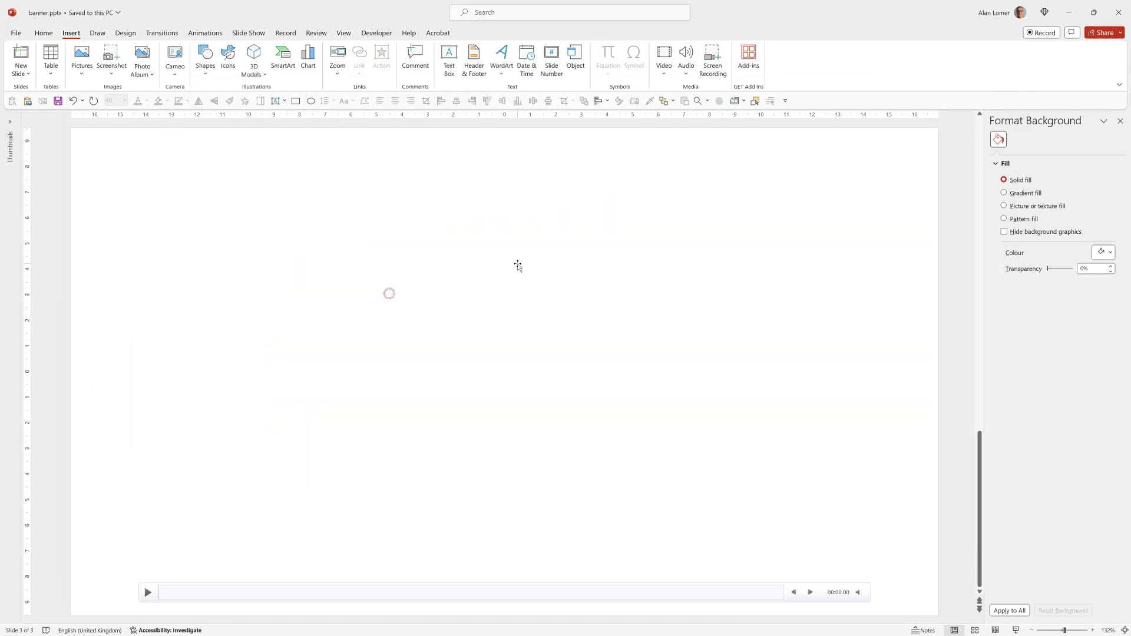
Step: Align the inserted video to the slide's left and top edges
{"action": "left_click", "coordinate": [472, 260]}
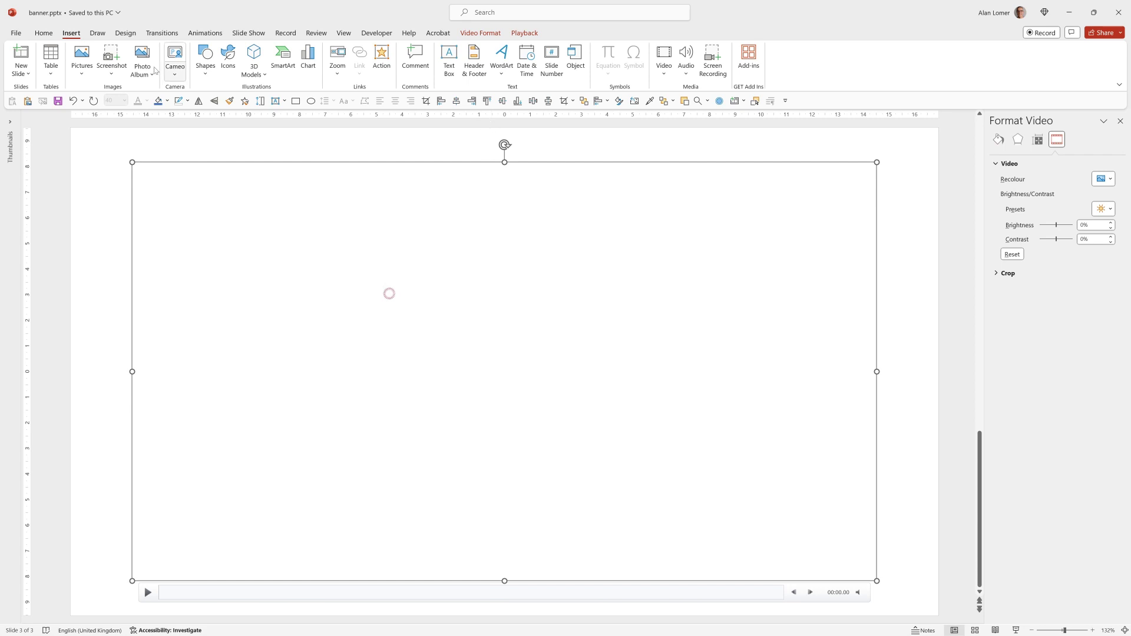
{"action": "left_click", "coordinate": [43, 33]}
{"action": "left_click", "coordinate": [603, 59]}
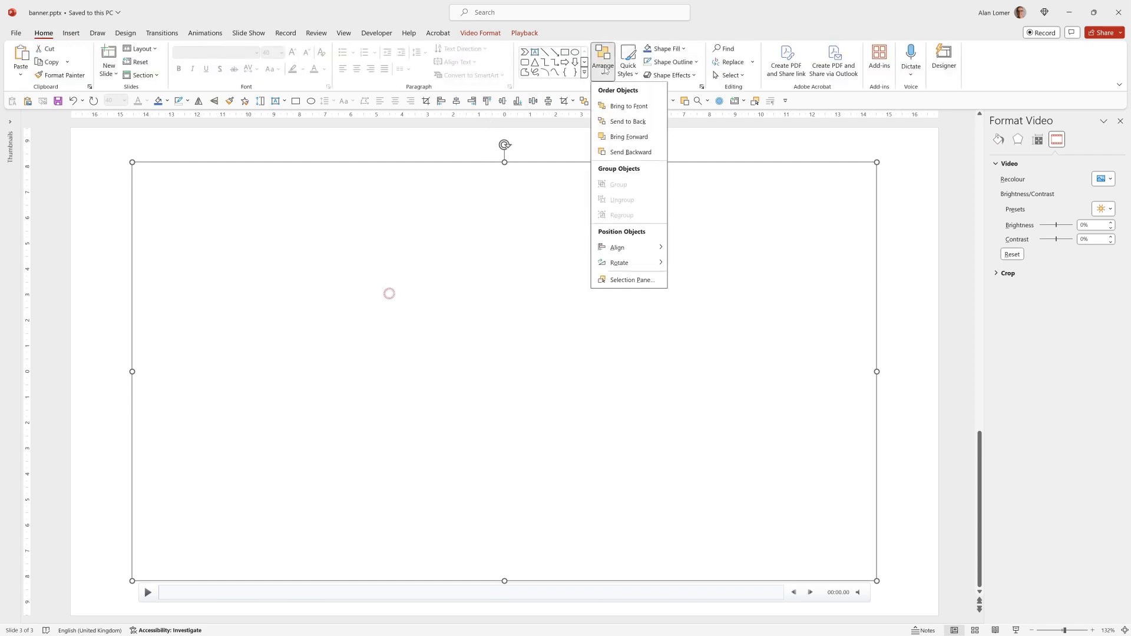
{"action": "mouse_move", "coordinate": [648, 248]}
{"action": "left_click", "coordinate": [699, 249]}
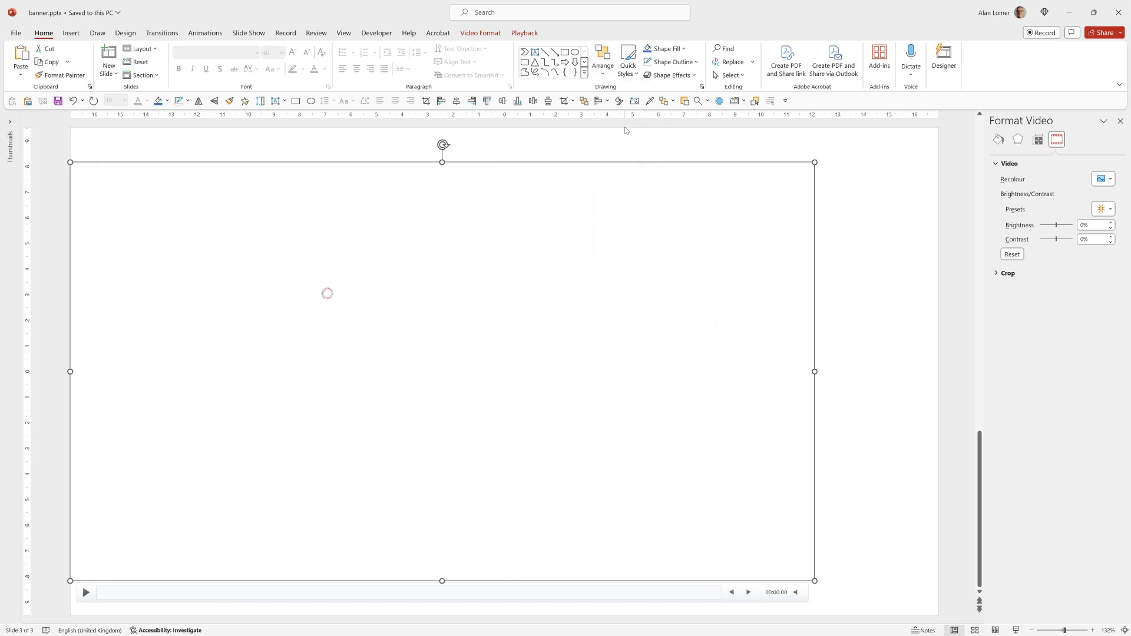
{"action": "left_click", "coordinate": [603, 59]}
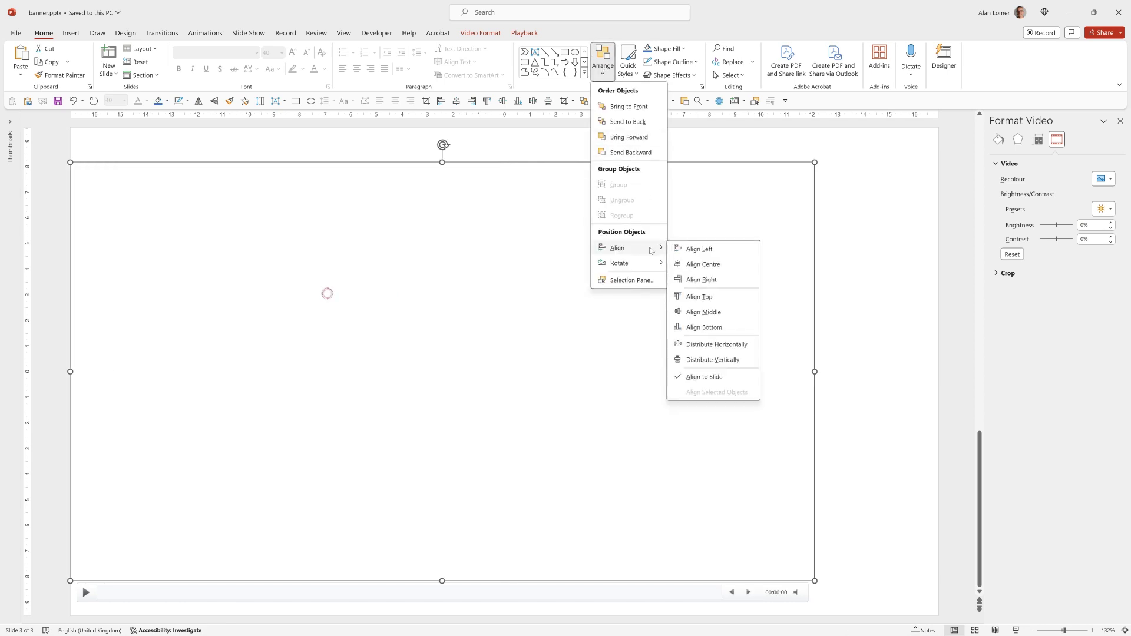
{"action": "left_click", "coordinate": [701, 297]}
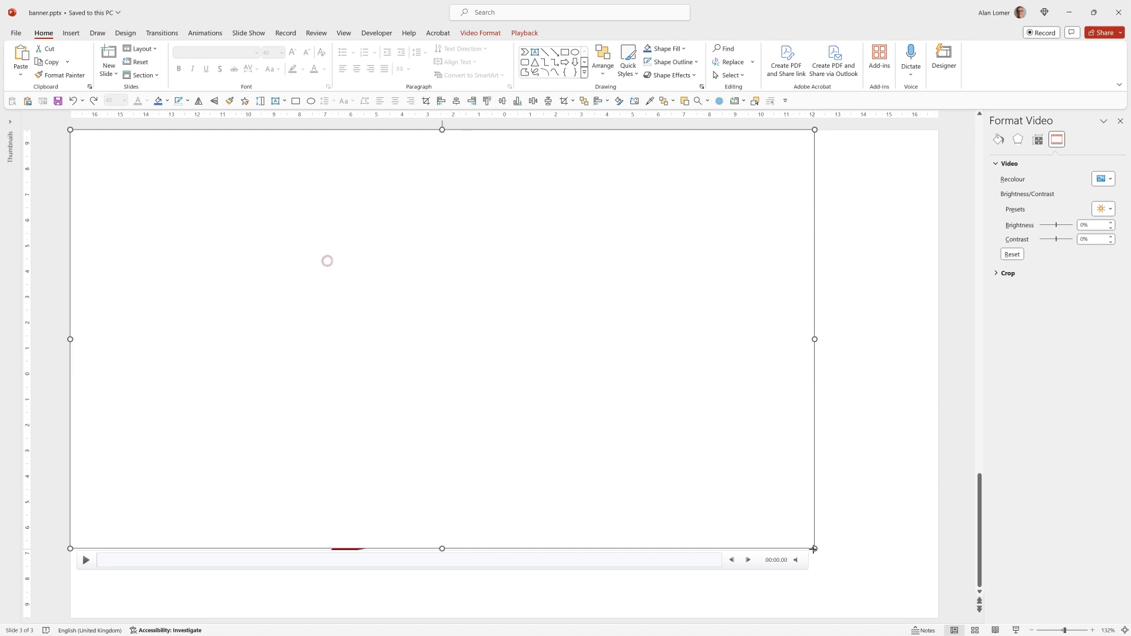
Step: Send the full-slide video to back behind the four banners
{"action": "left_click", "coordinate": [820, 549]}
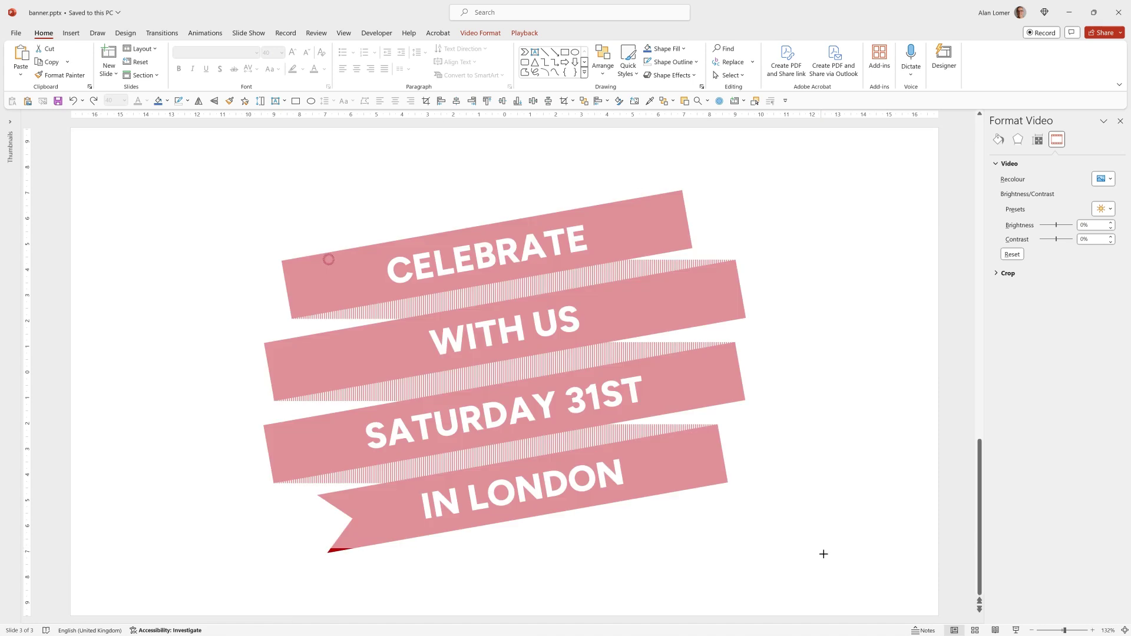
{"action": "left_click", "coordinate": [933, 615]}
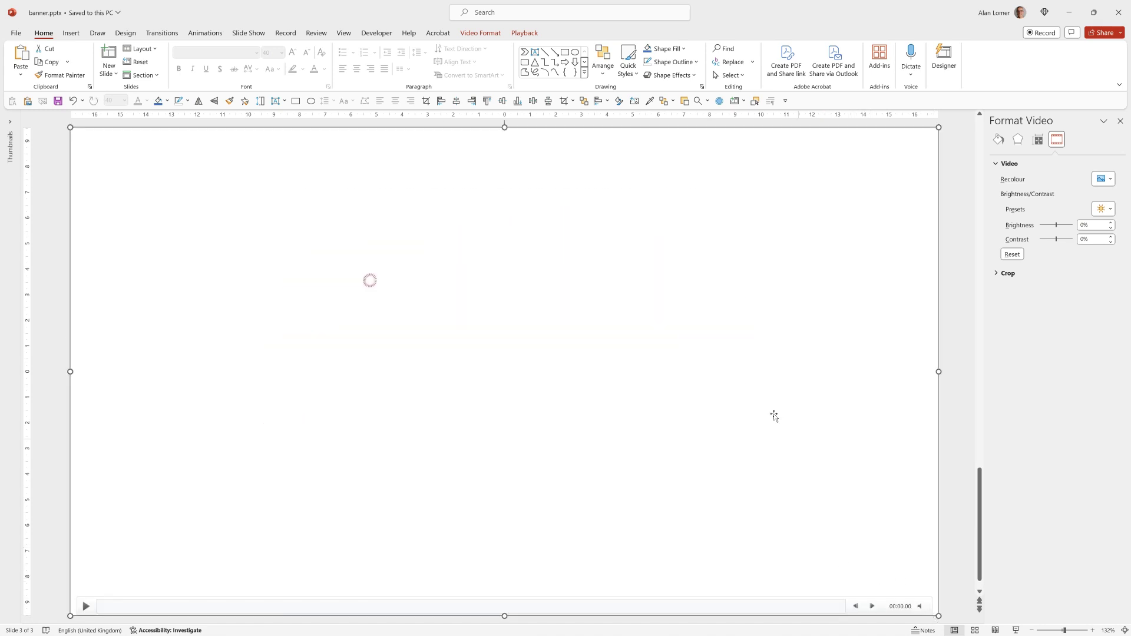
{"action": "right_click", "coordinate": [621, 276]}
{"action": "left_click", "coordinate": [671, 412]}
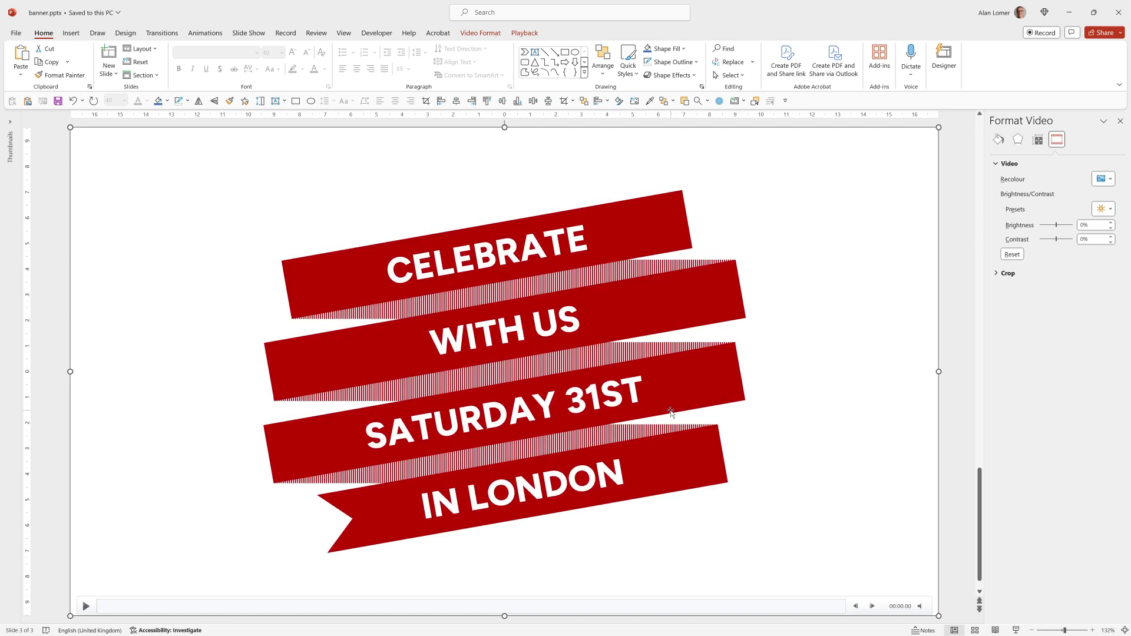
Step: Turn off Show Media Controls so the video plays without a playback bar
{"action": "left_click", "coordinate": [249, 34]}
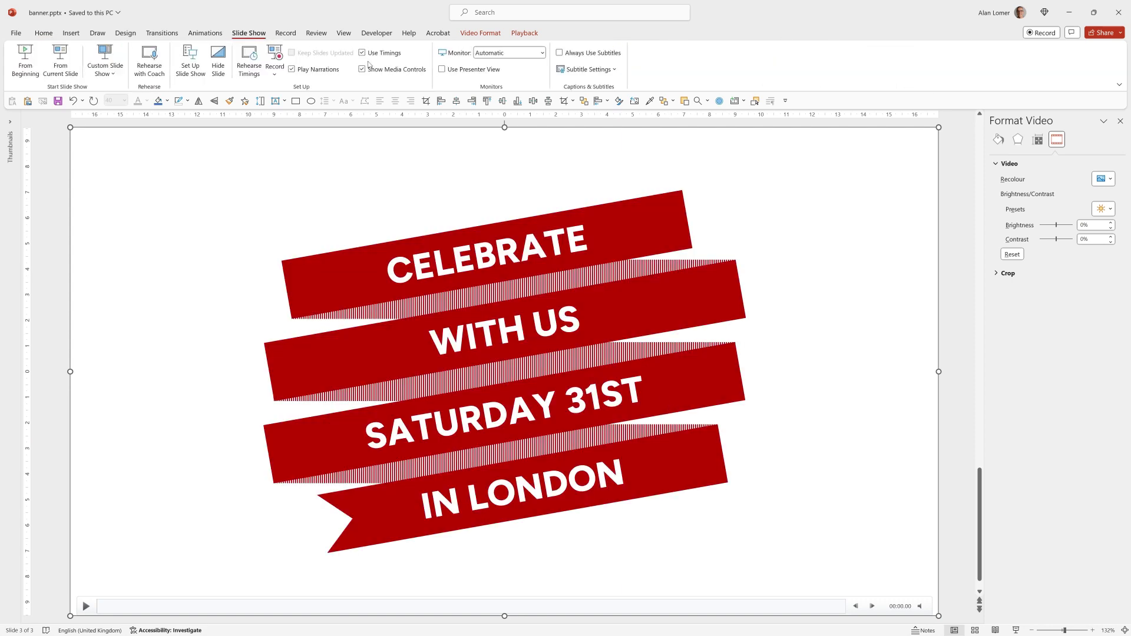